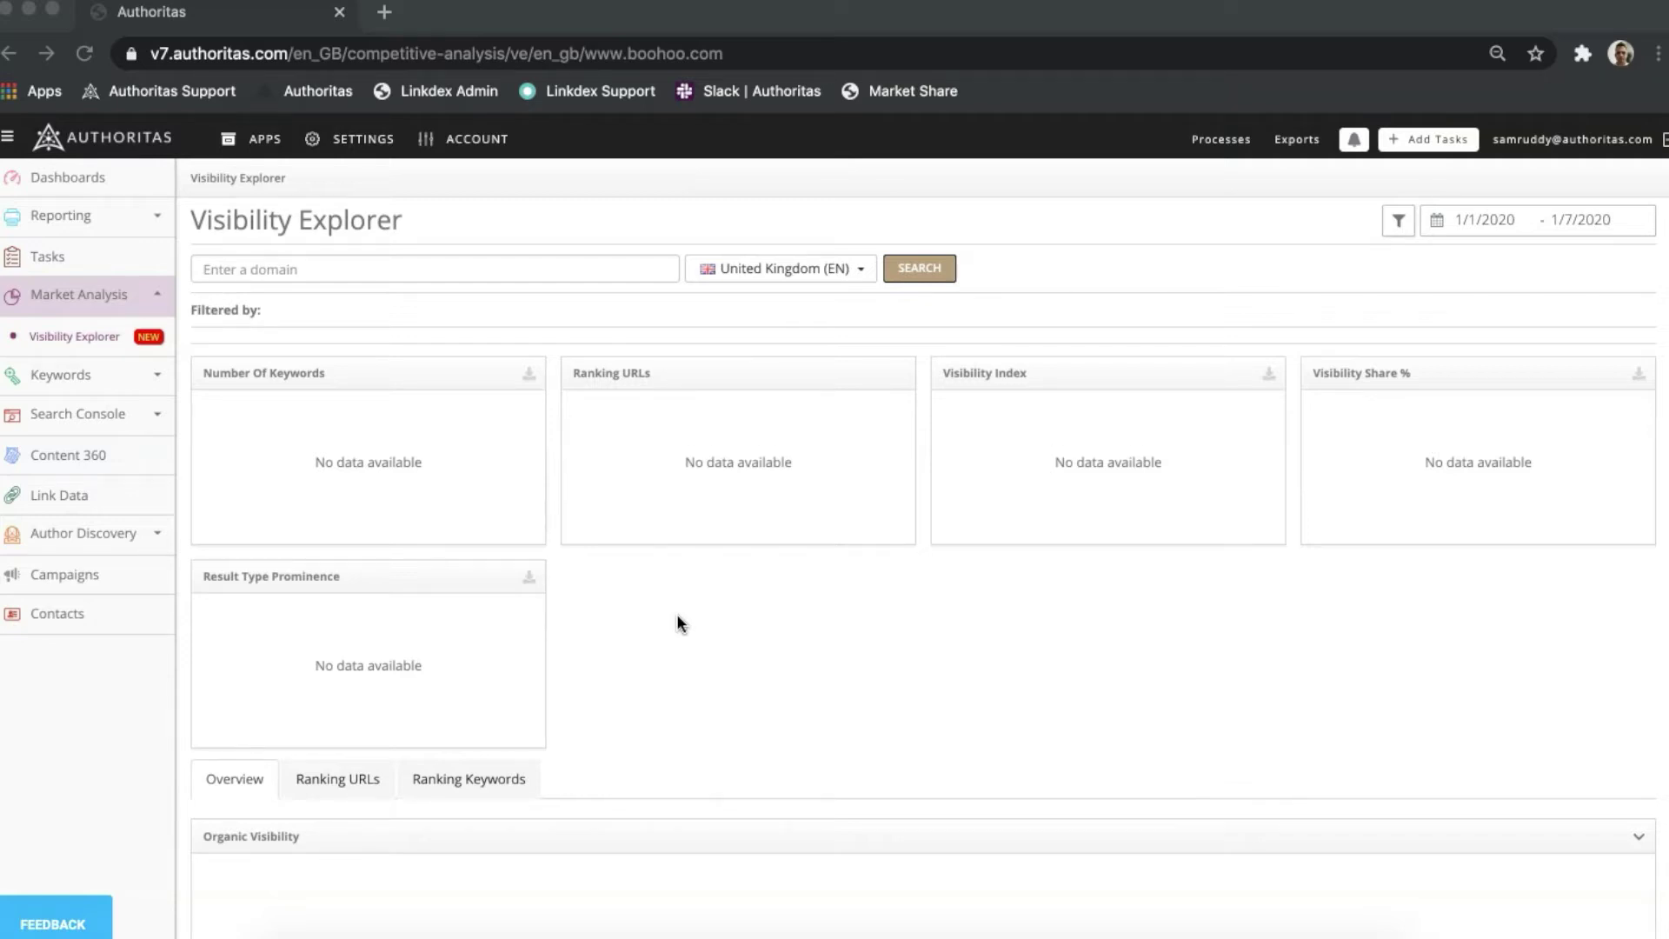
left_click(459, 263)
type("www.boohoo.com")
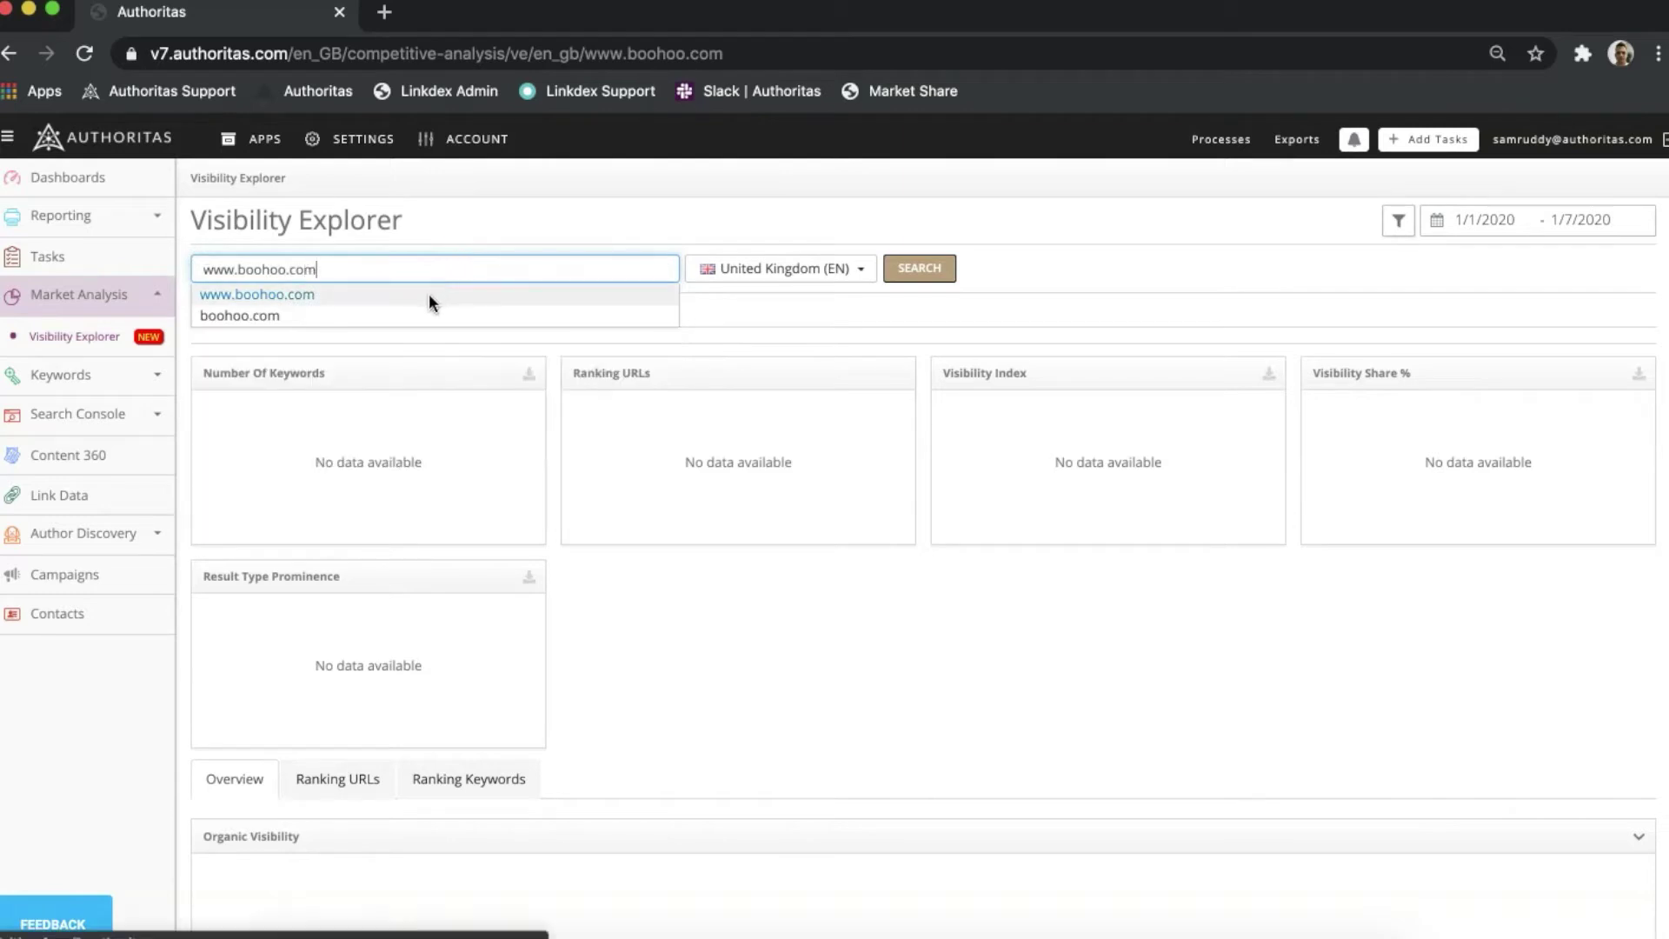
left_click(429, 294)
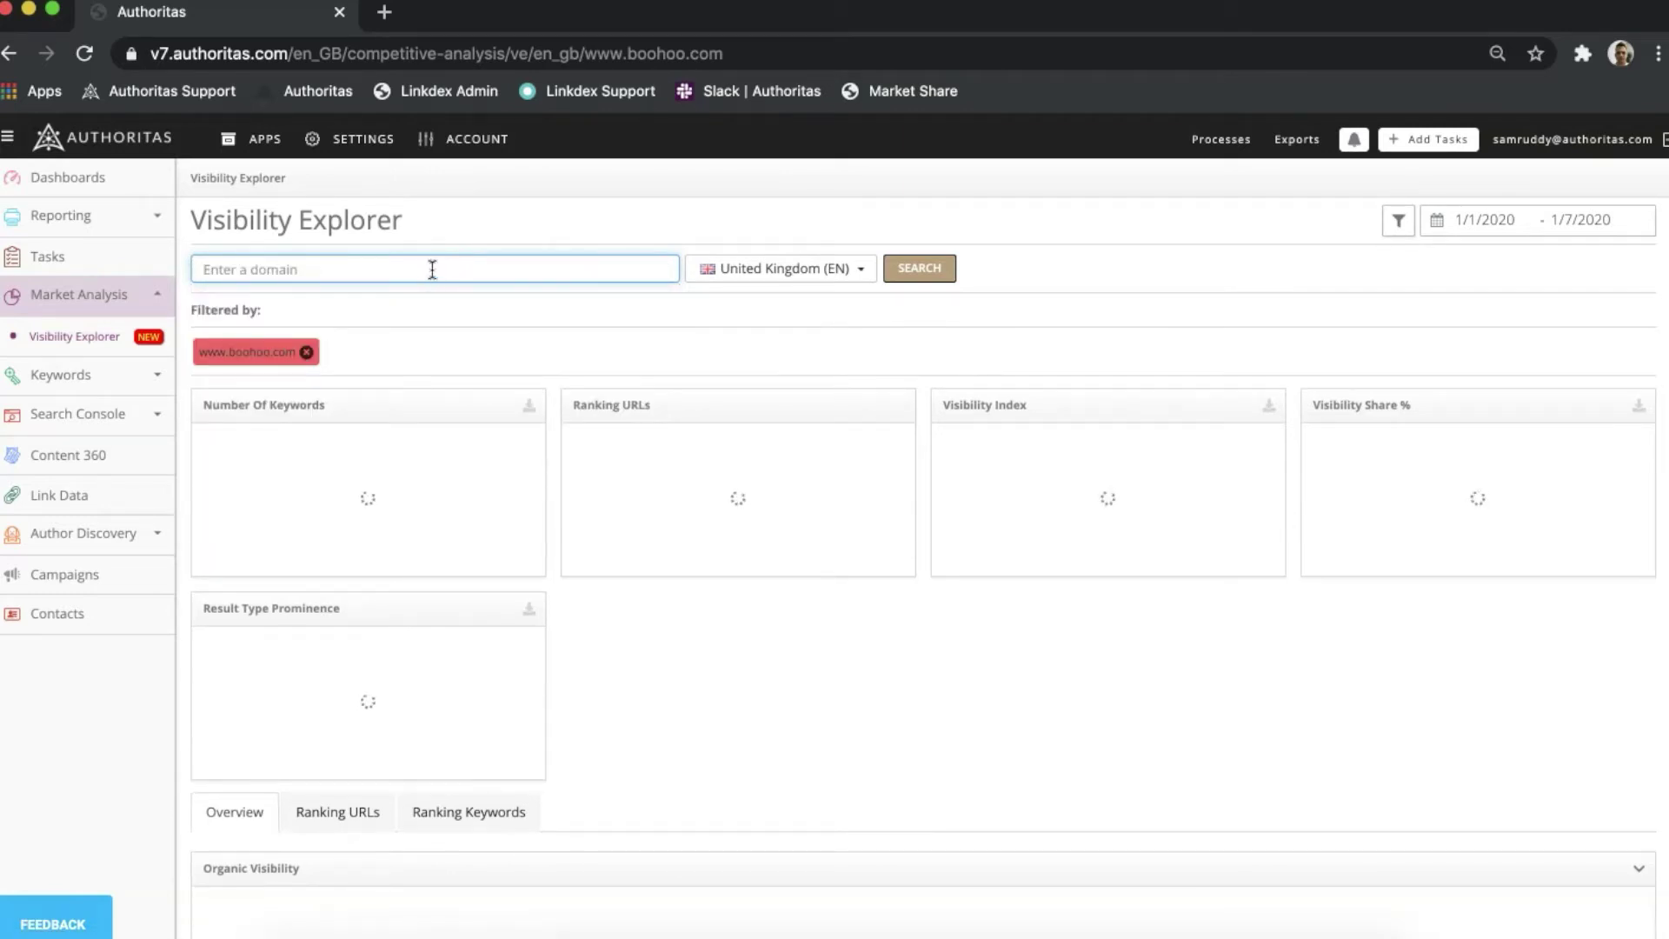
type("www.asos.com")
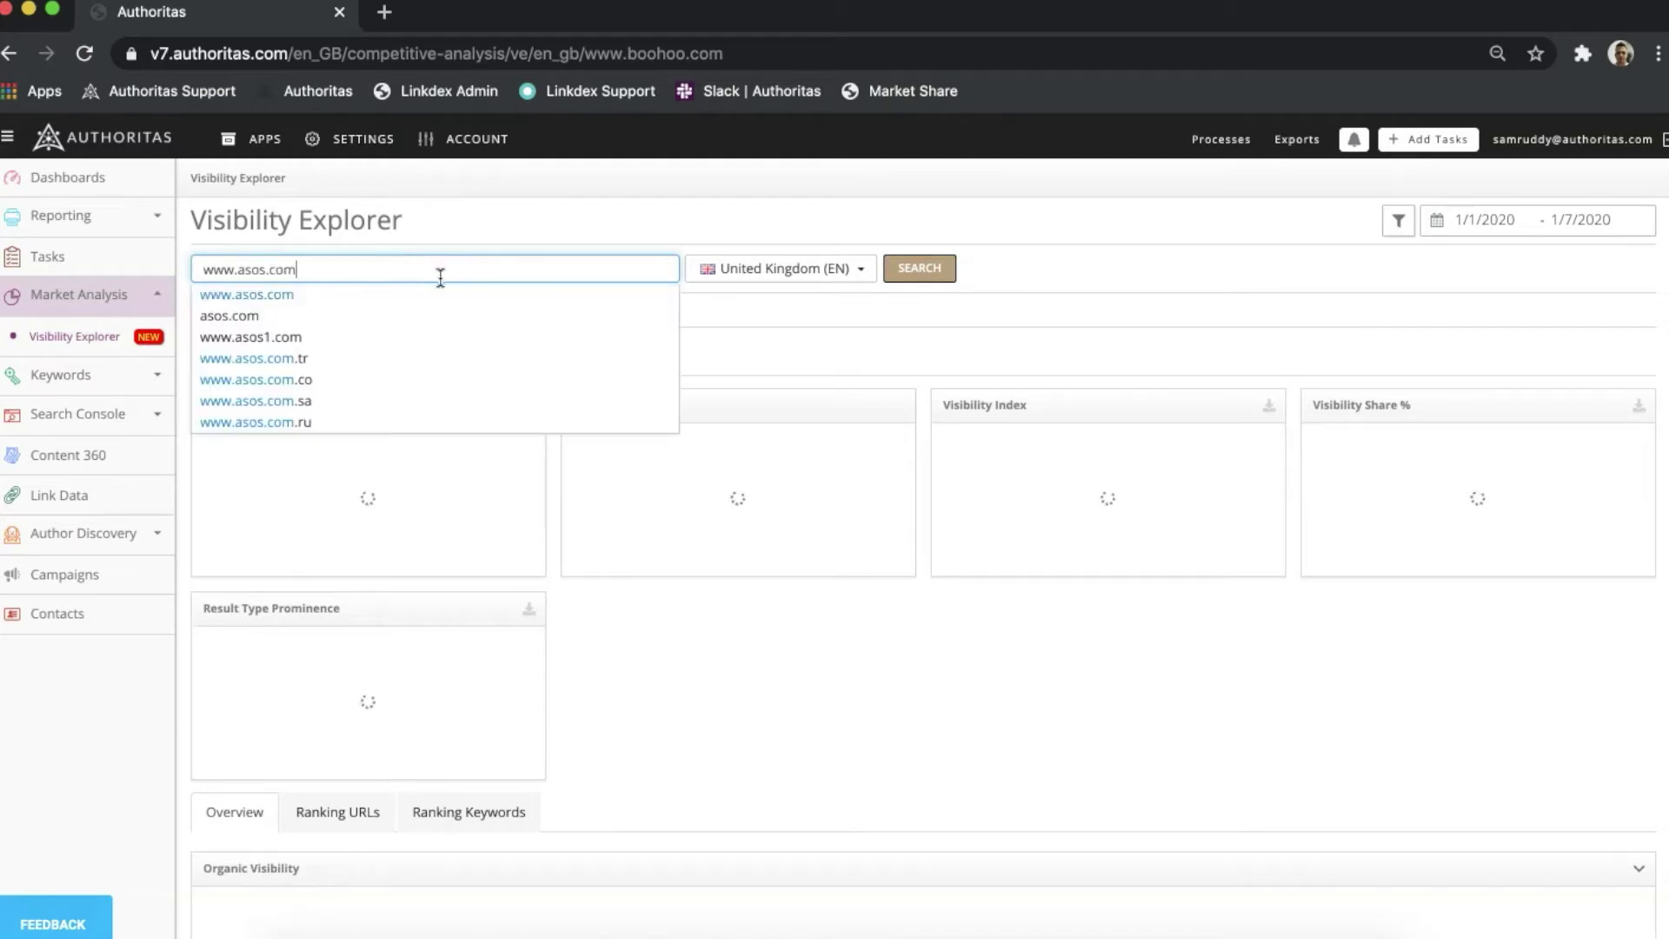
left_click(440, 293)
type("www.mis")
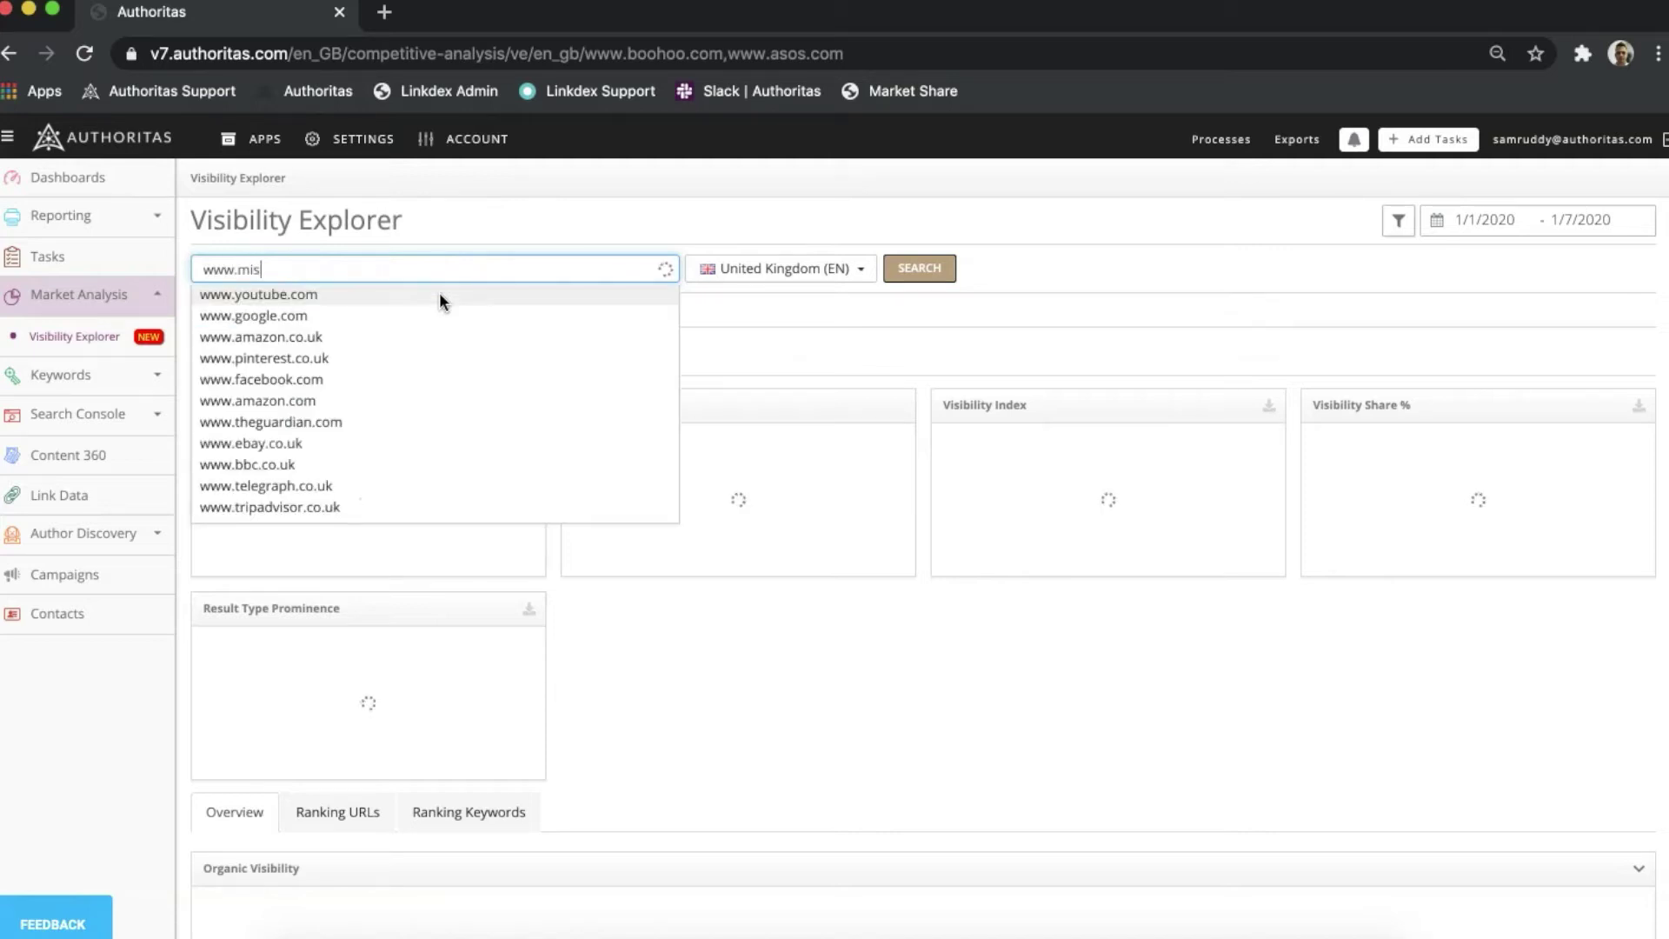
type("sguided")
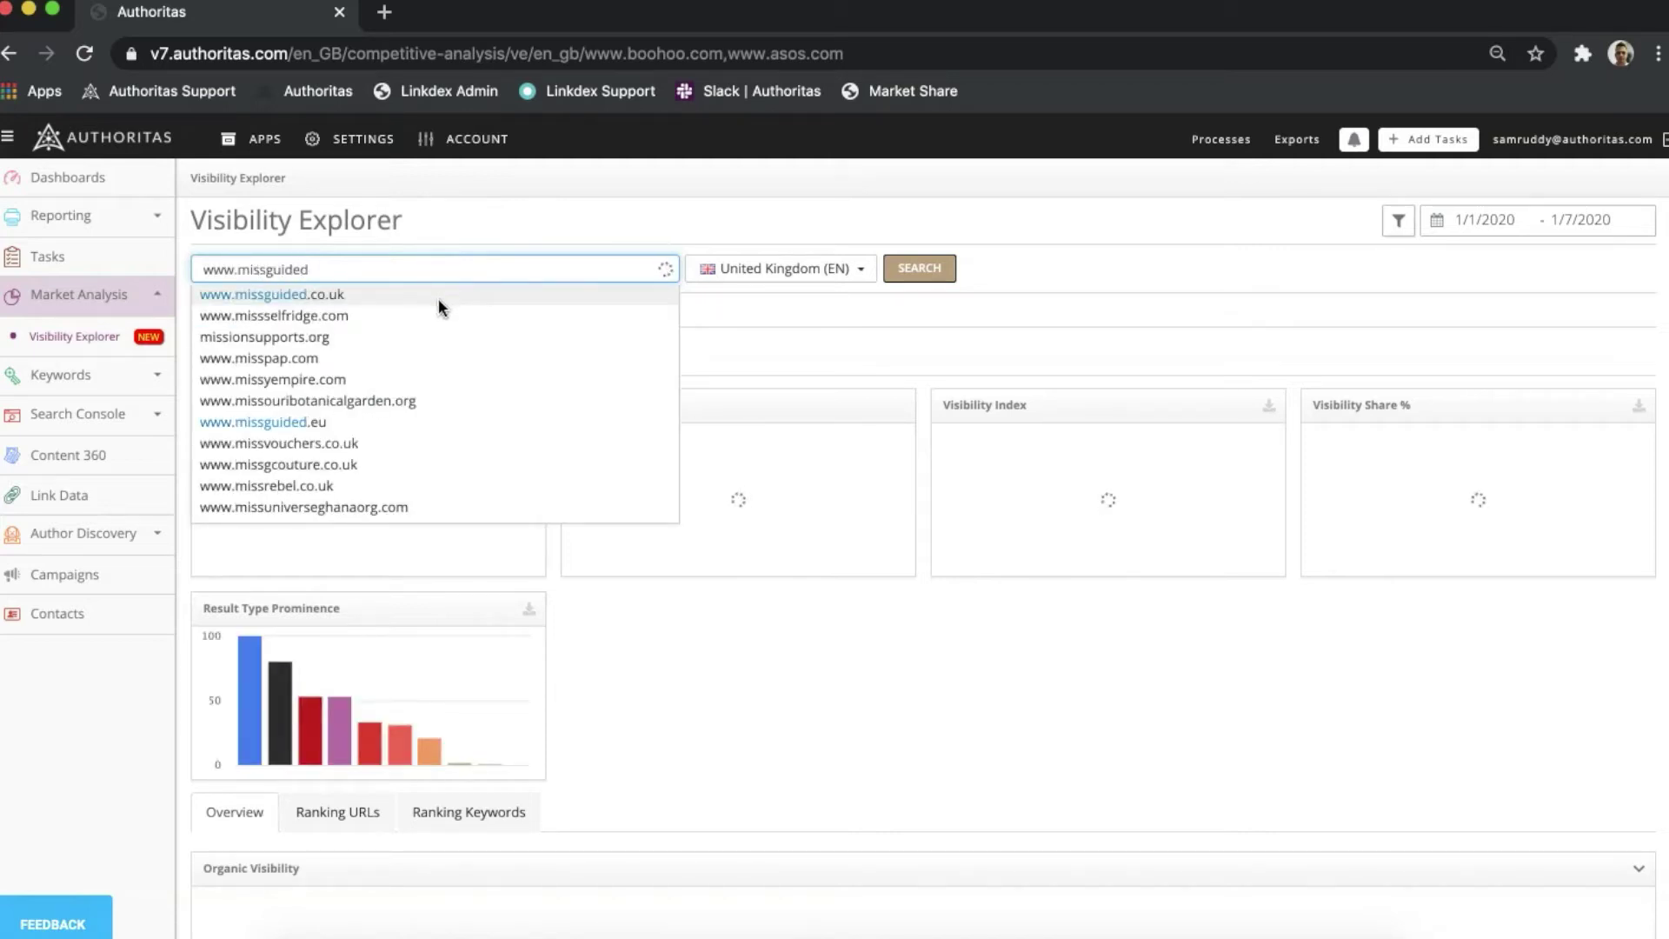
left_click(434, 291)
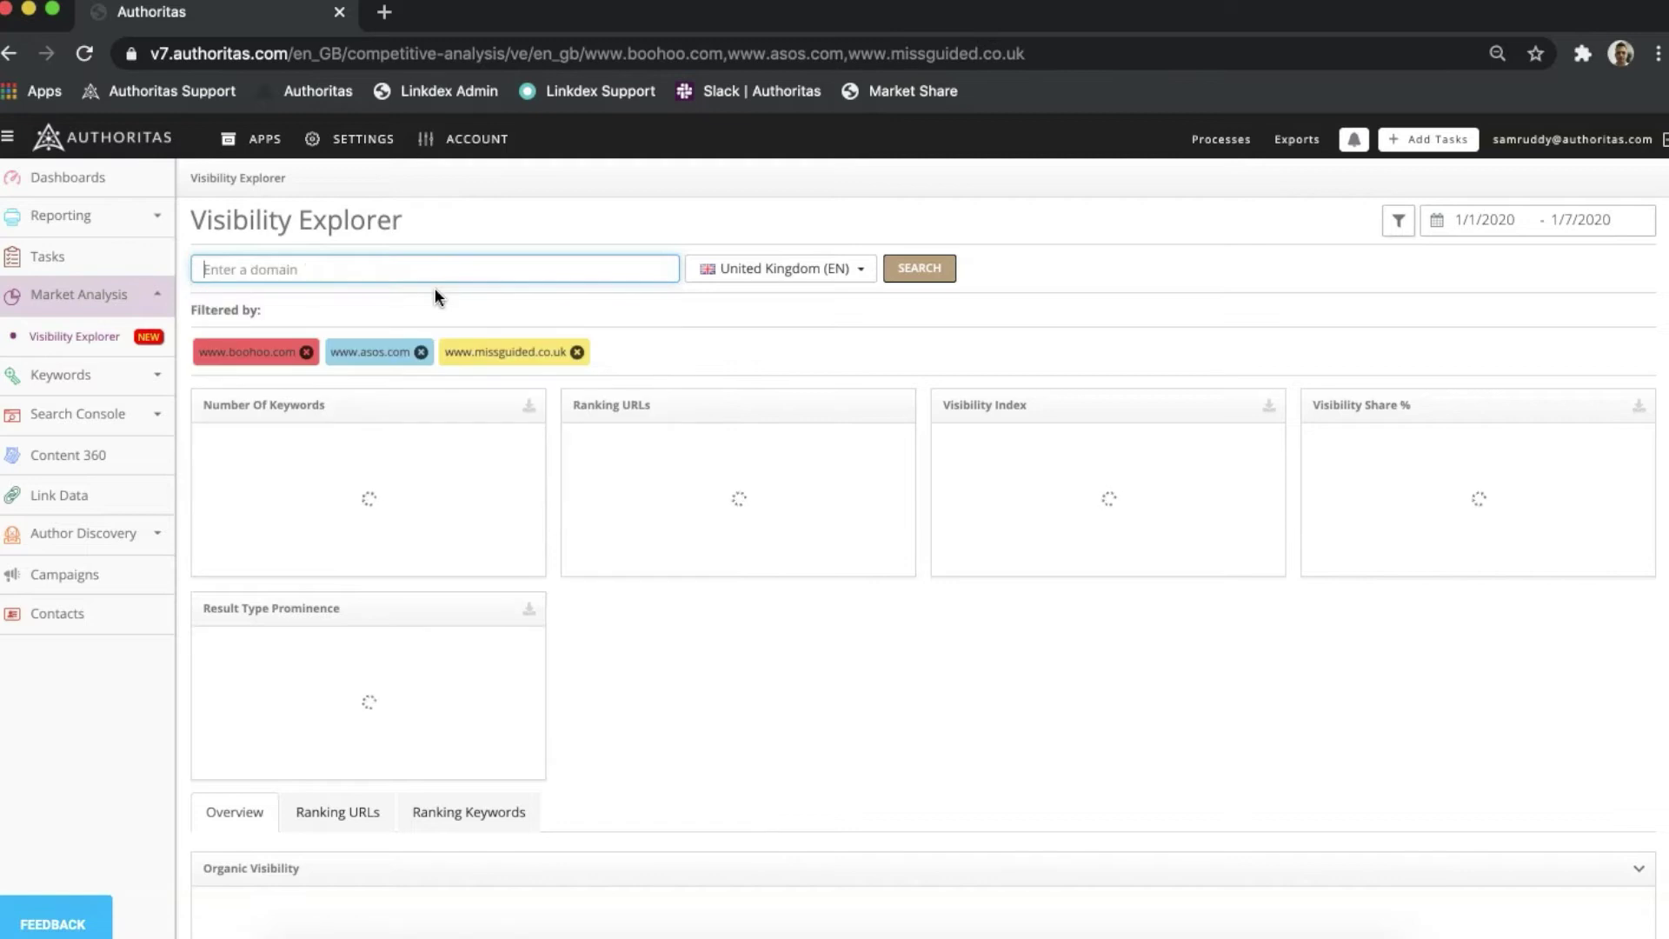
type("www.newlook.co")
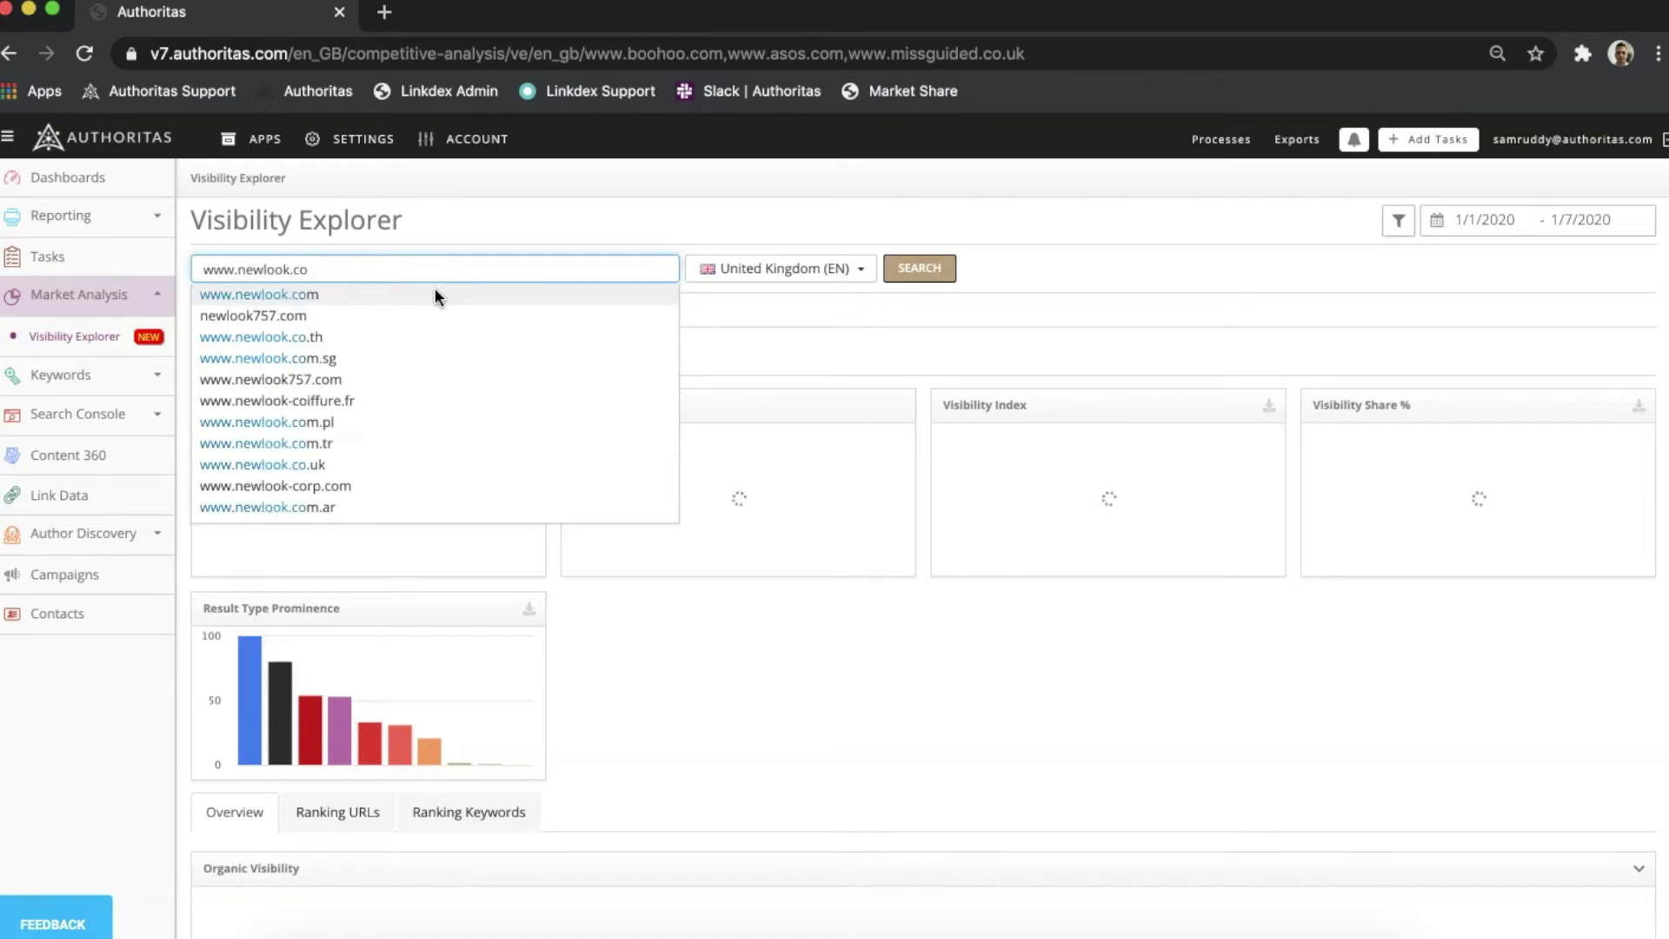
left_click(416, 292)
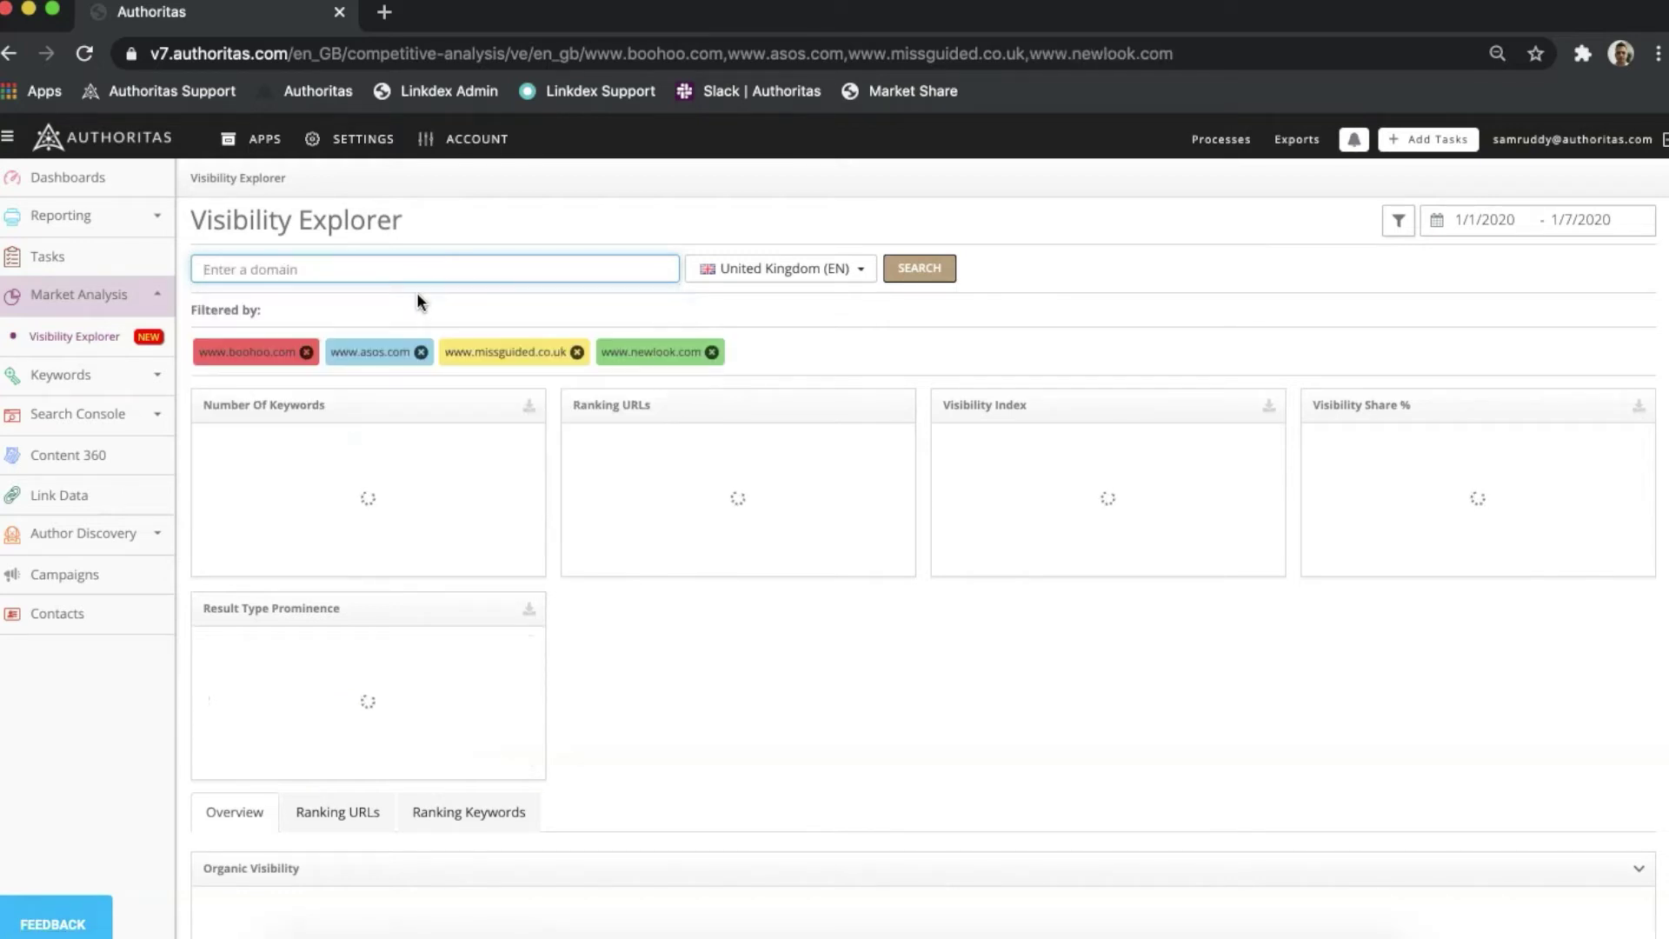
type("www.prettylittle")
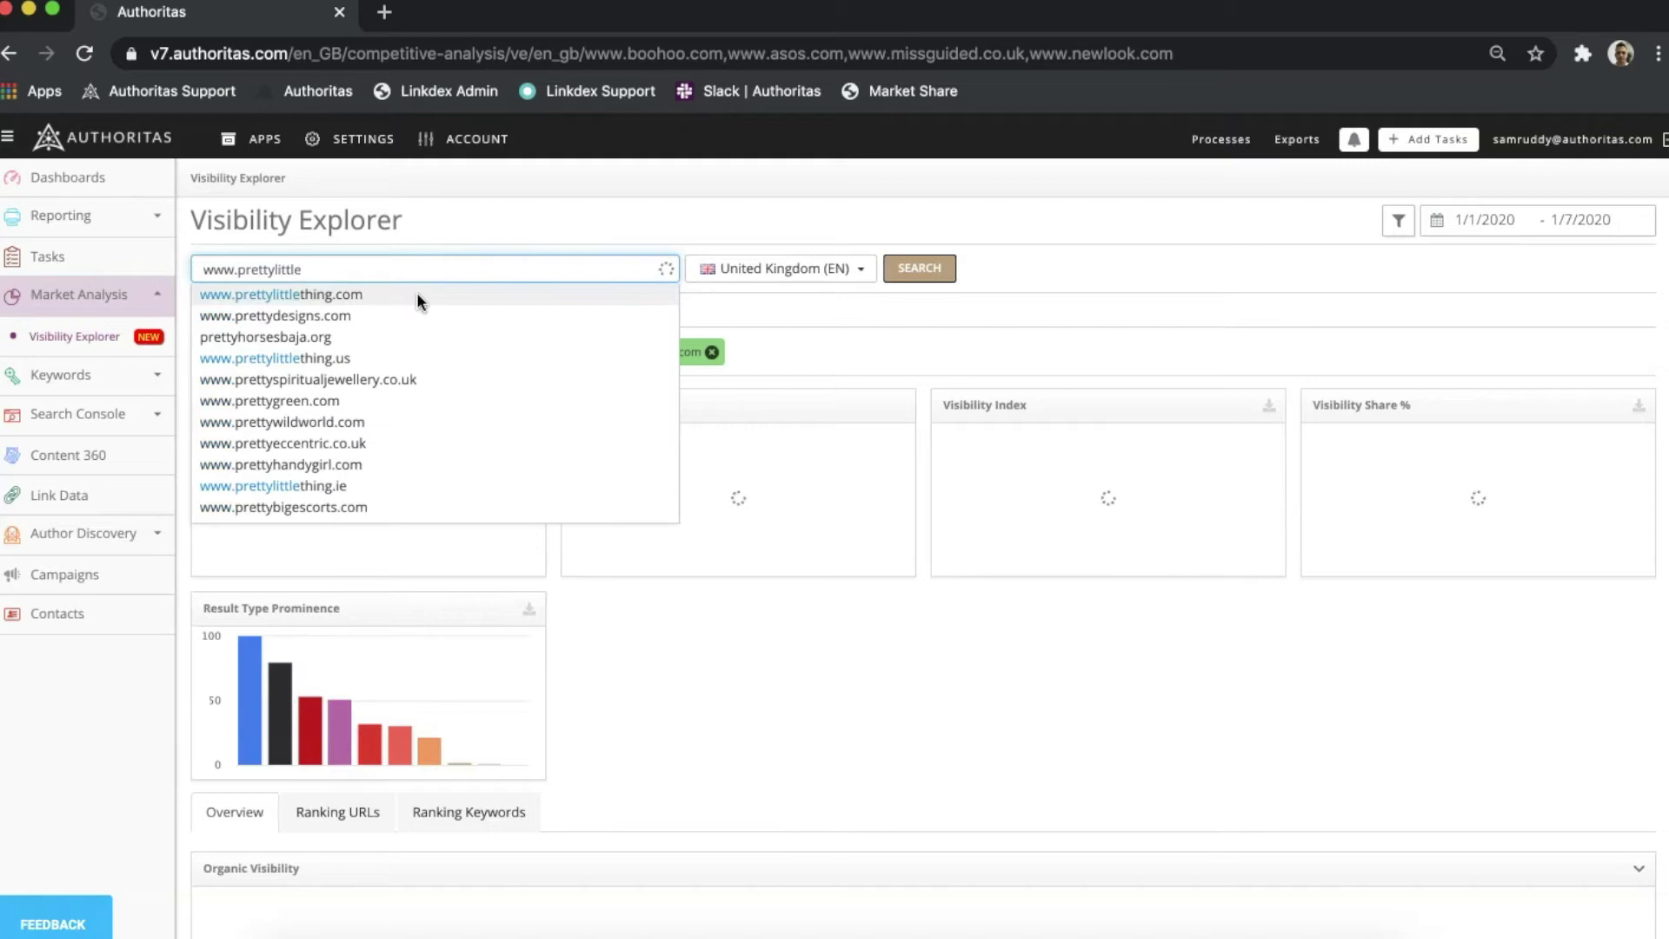
left_click(415, 296)
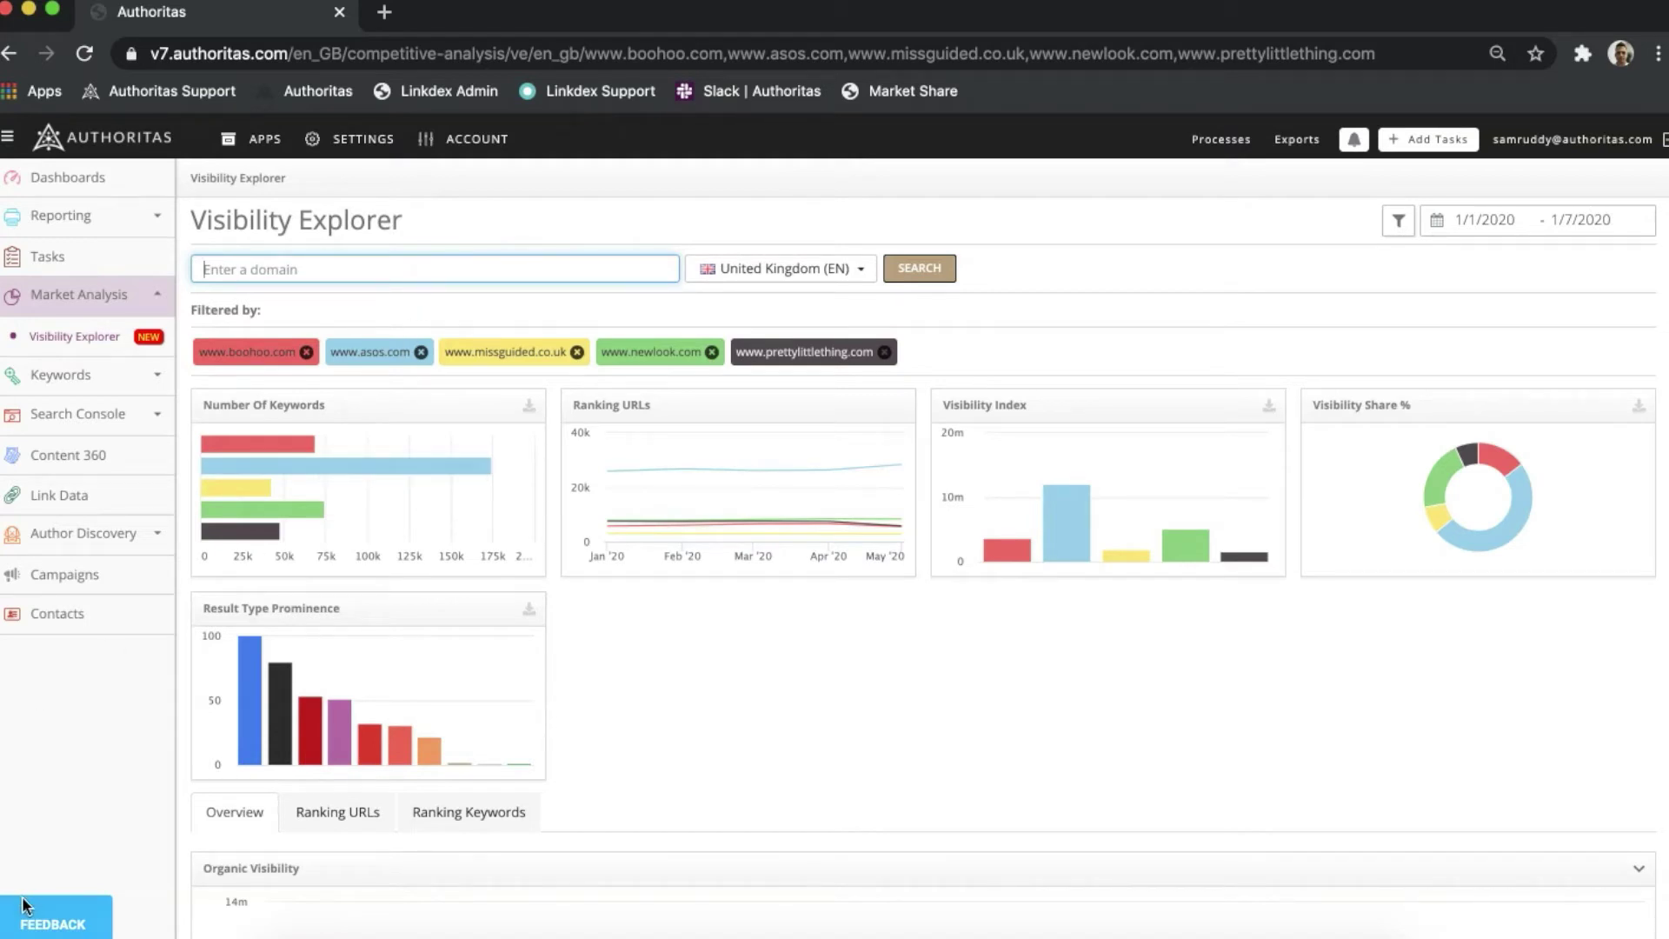
left_click(921, 622)
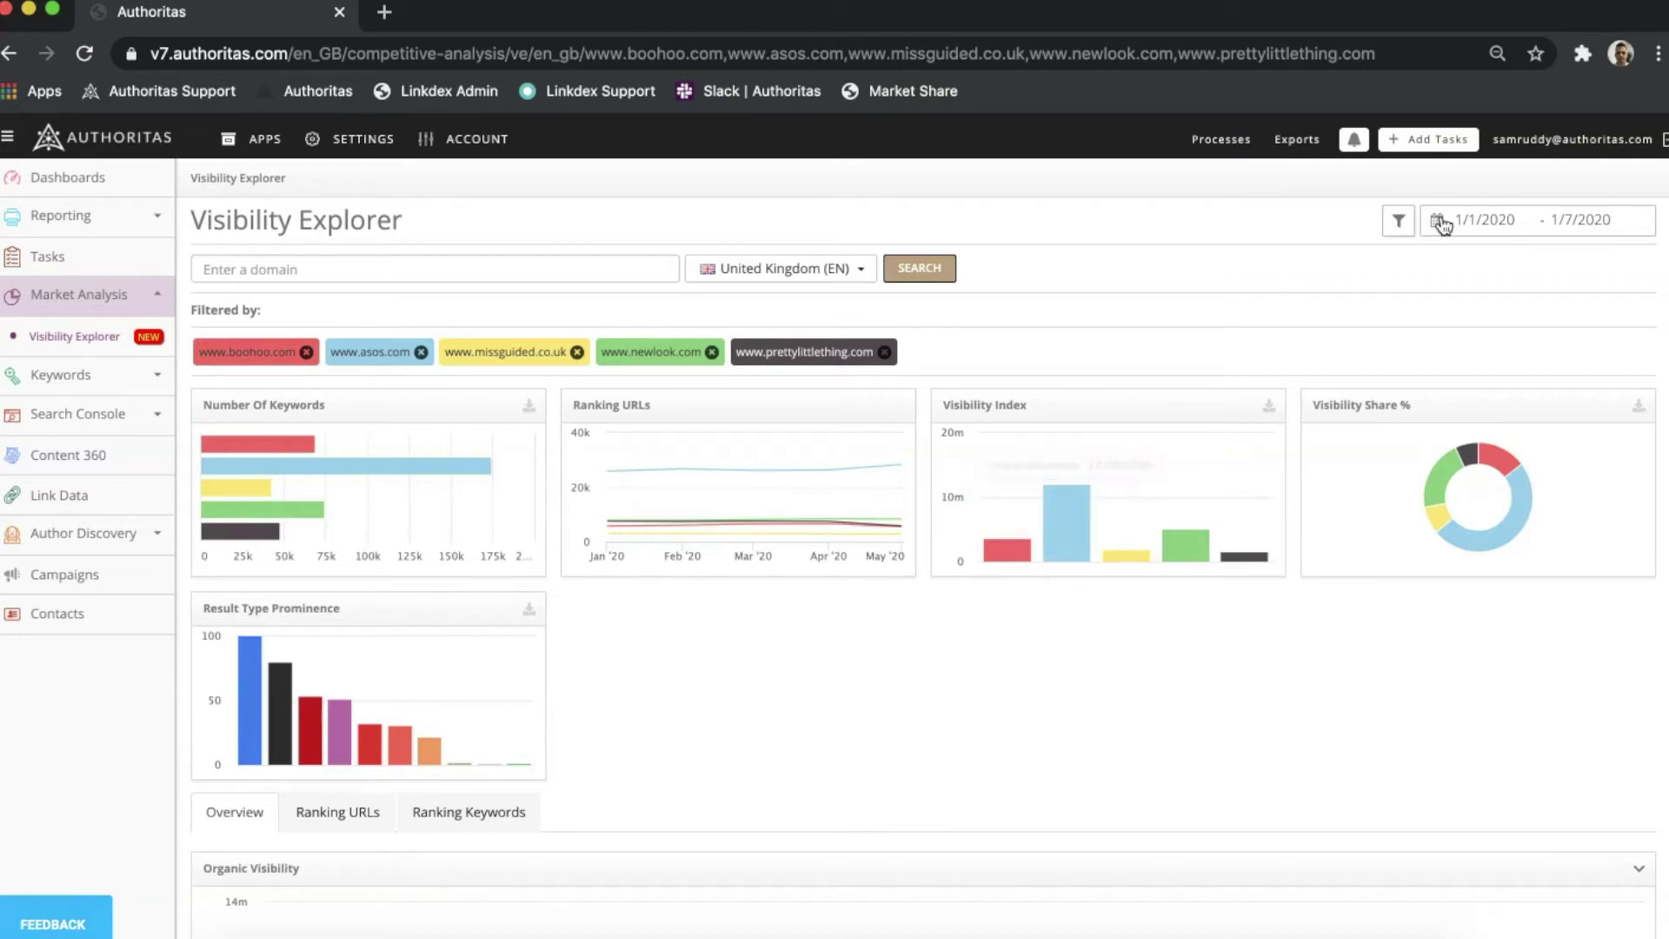
left_click(1444, 225)
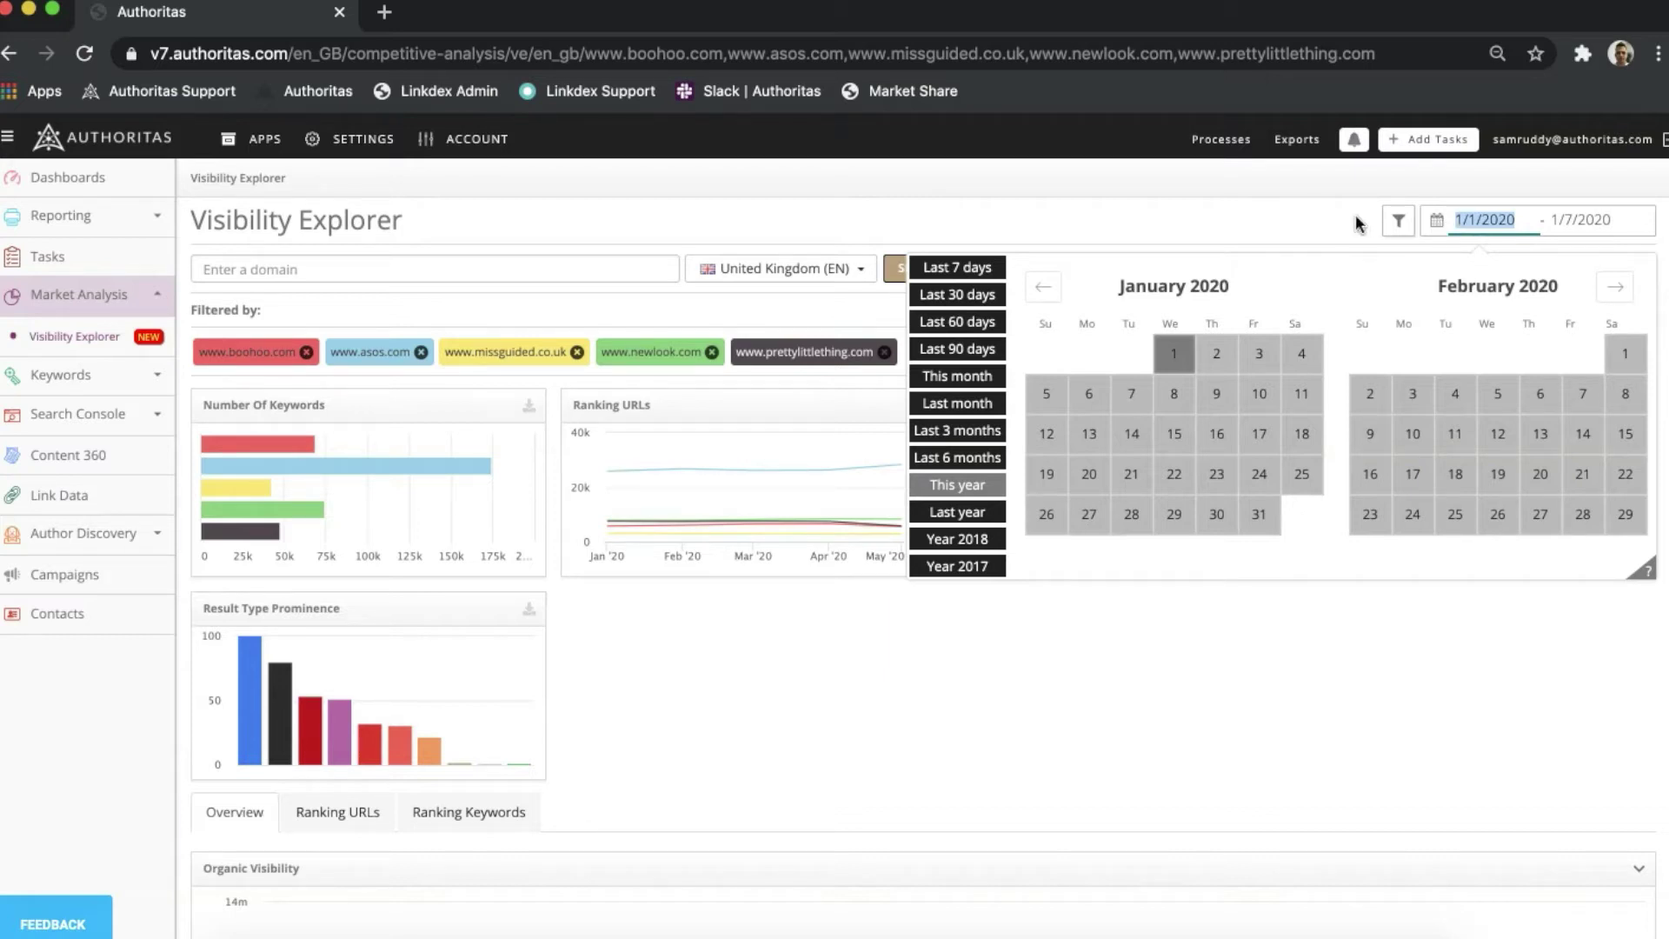
left_click(1295, 222)
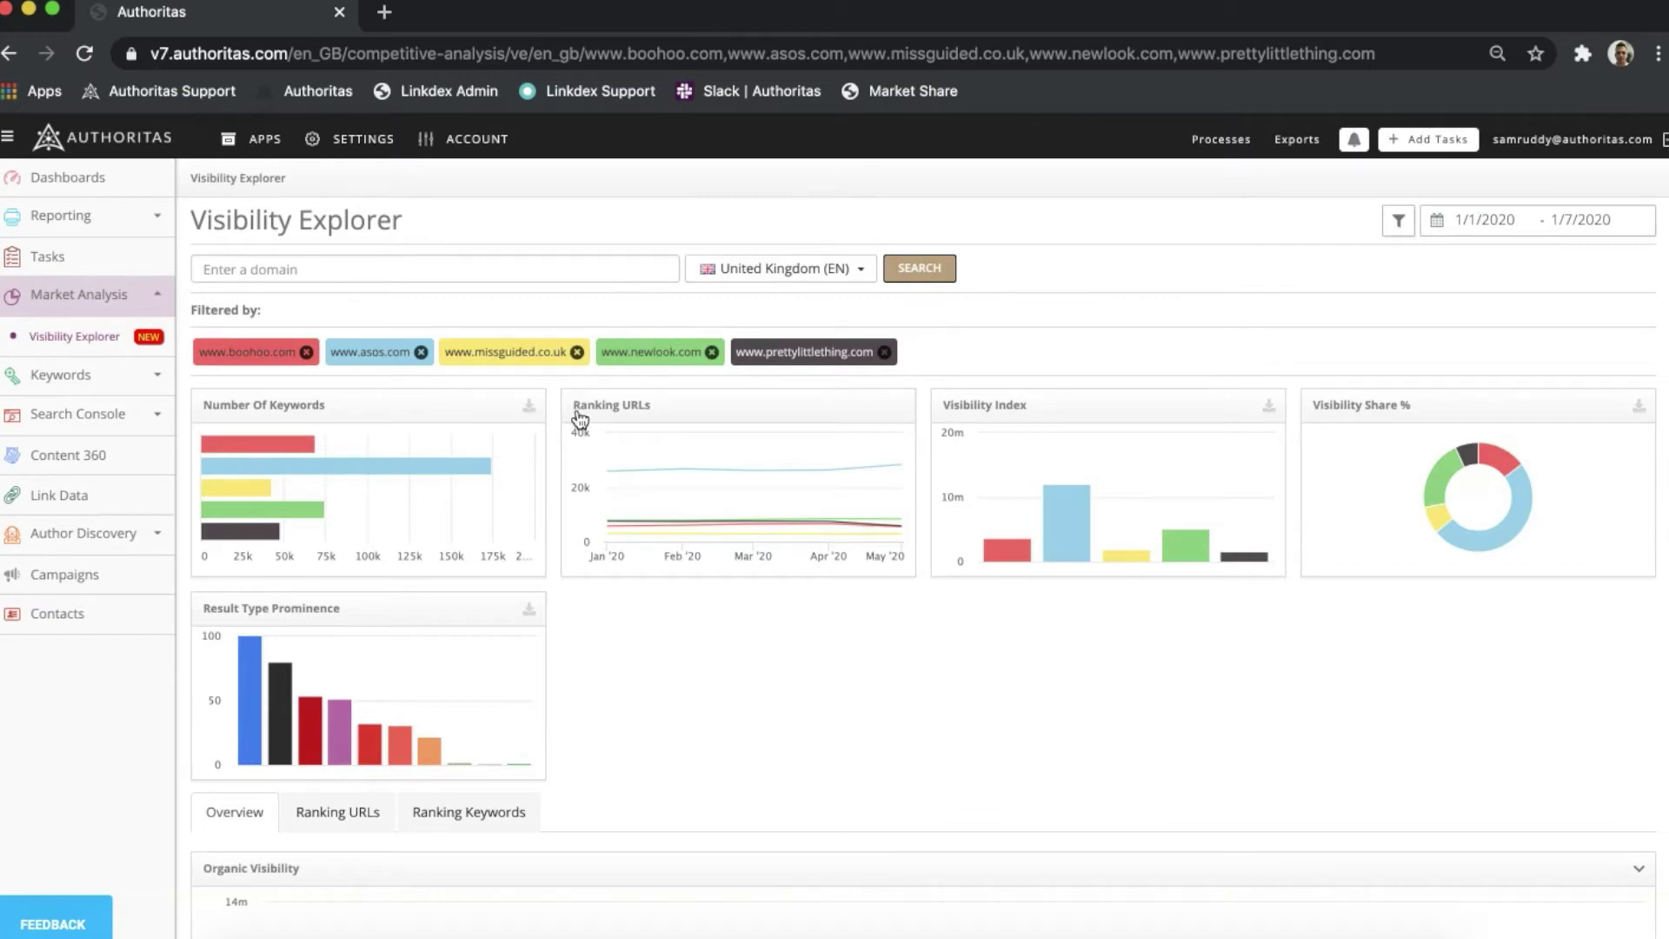
mouse_move(608, 471)
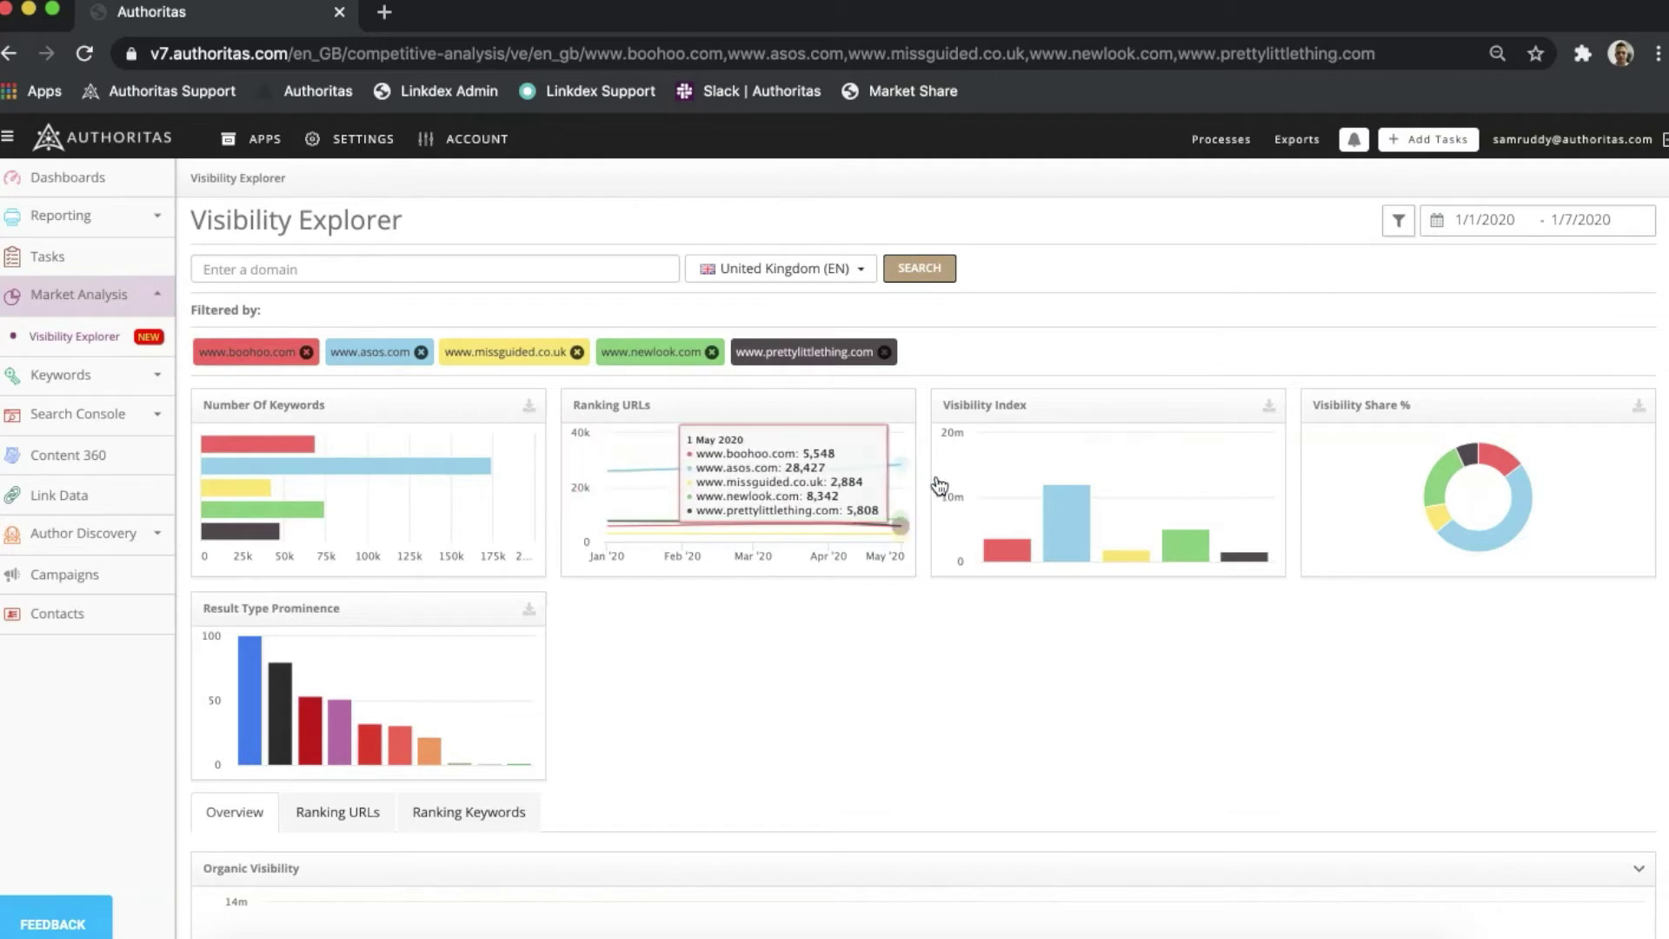
mouse_move(1081, 544)
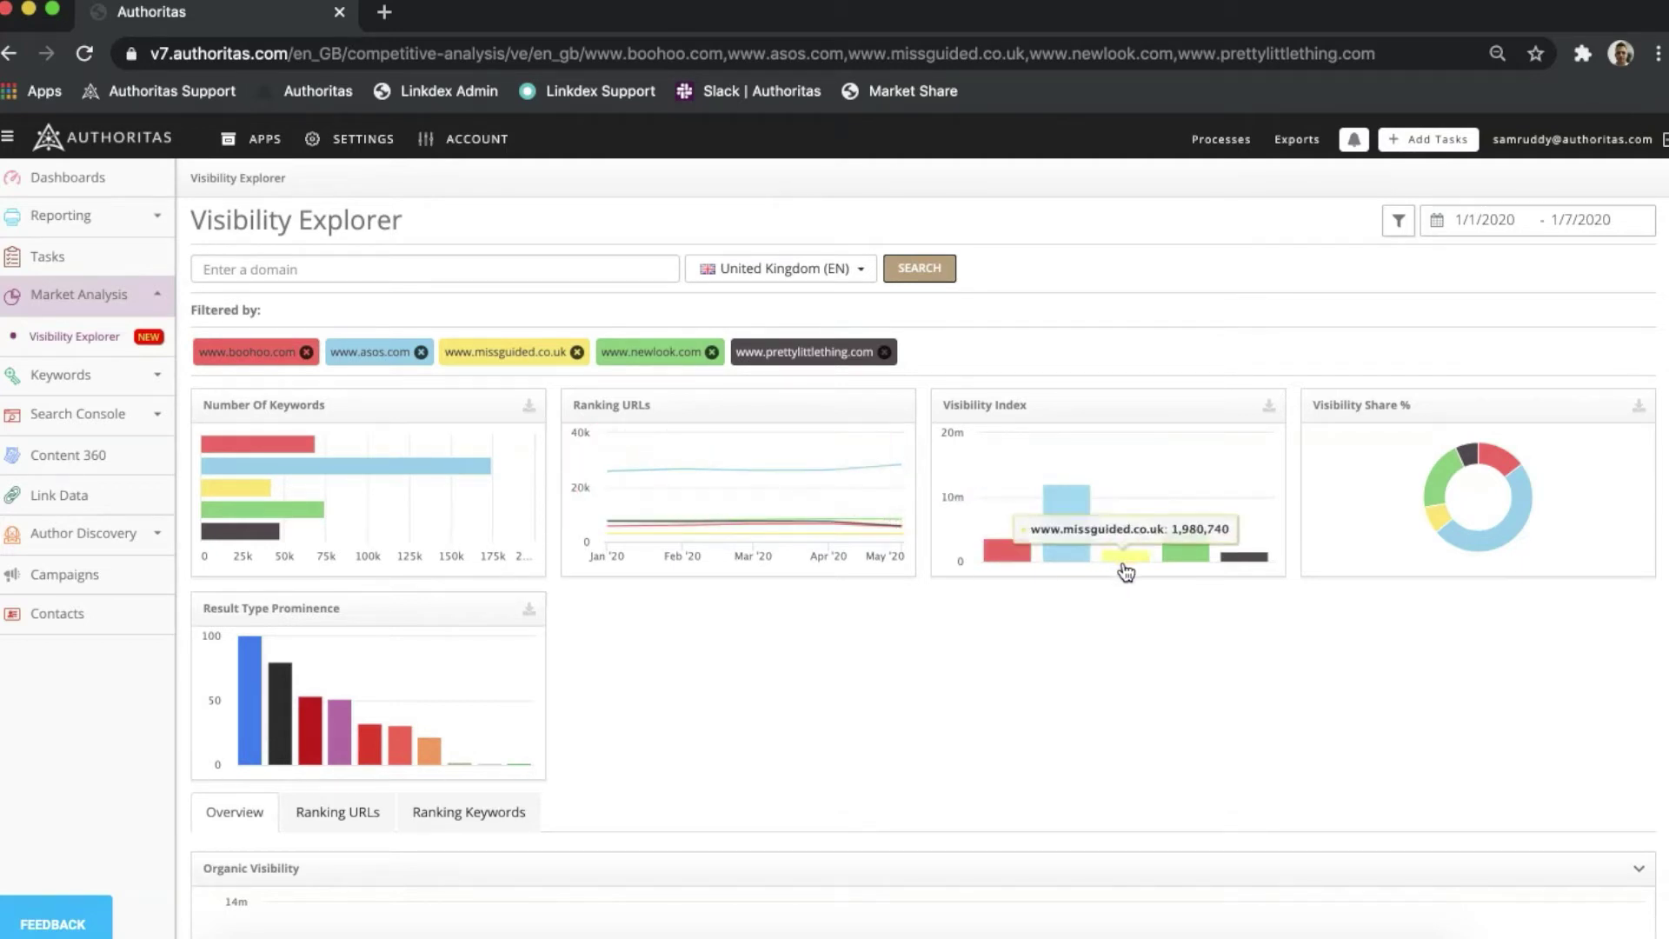
mouse_move(1198, 557)
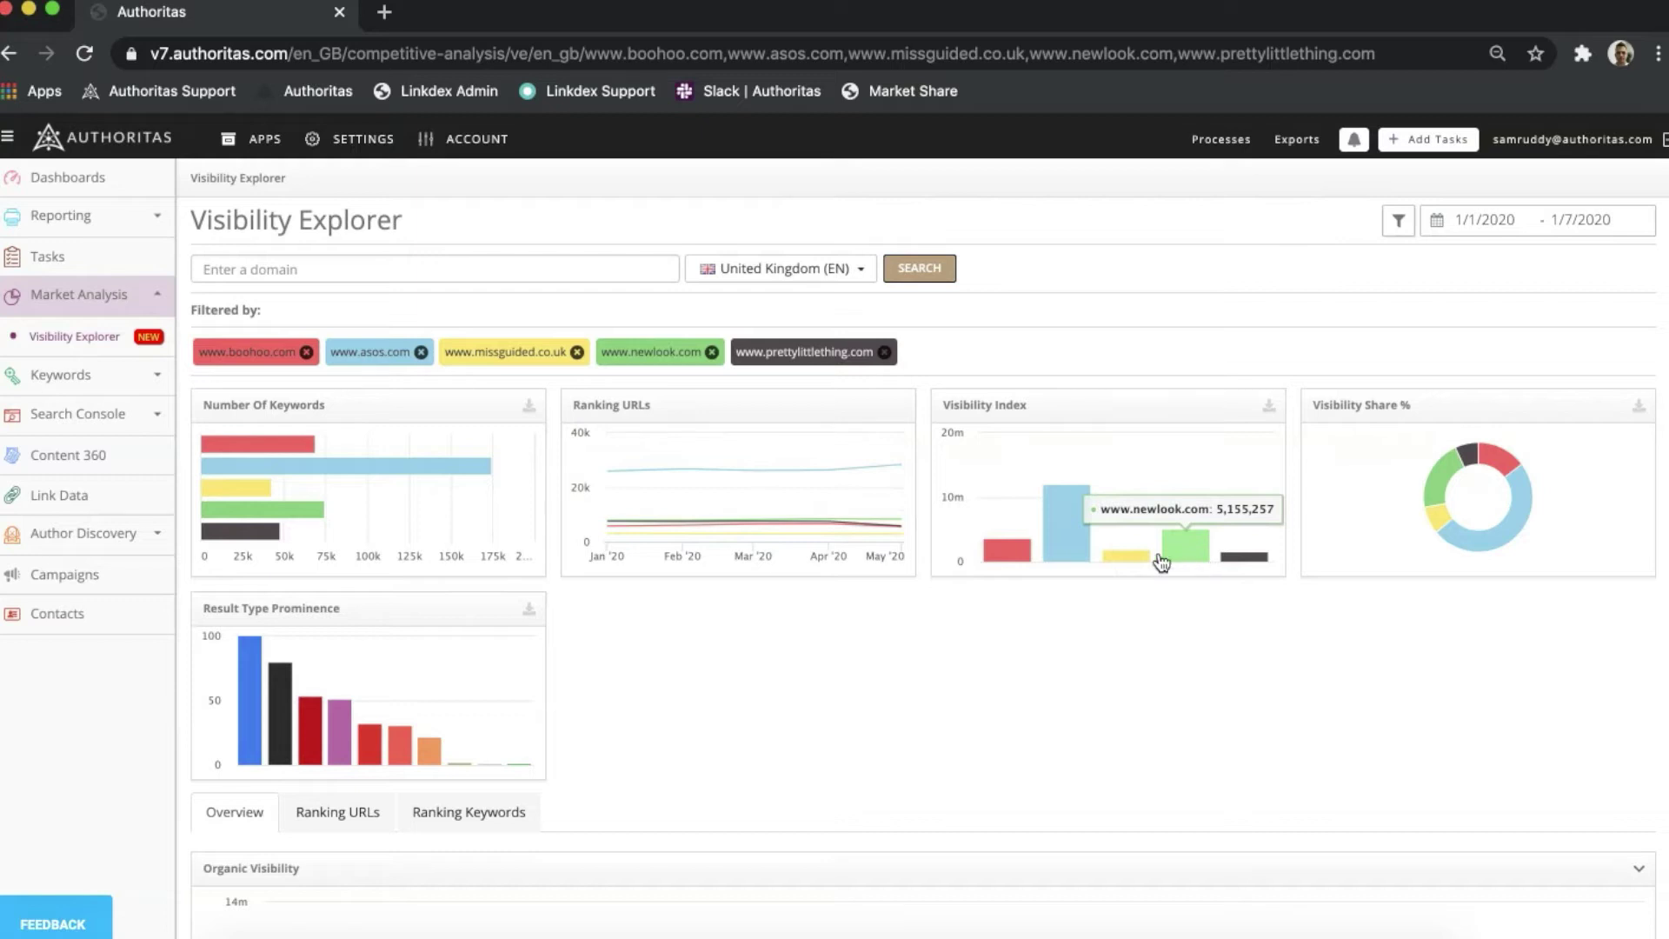
mouse_move(252, 694)
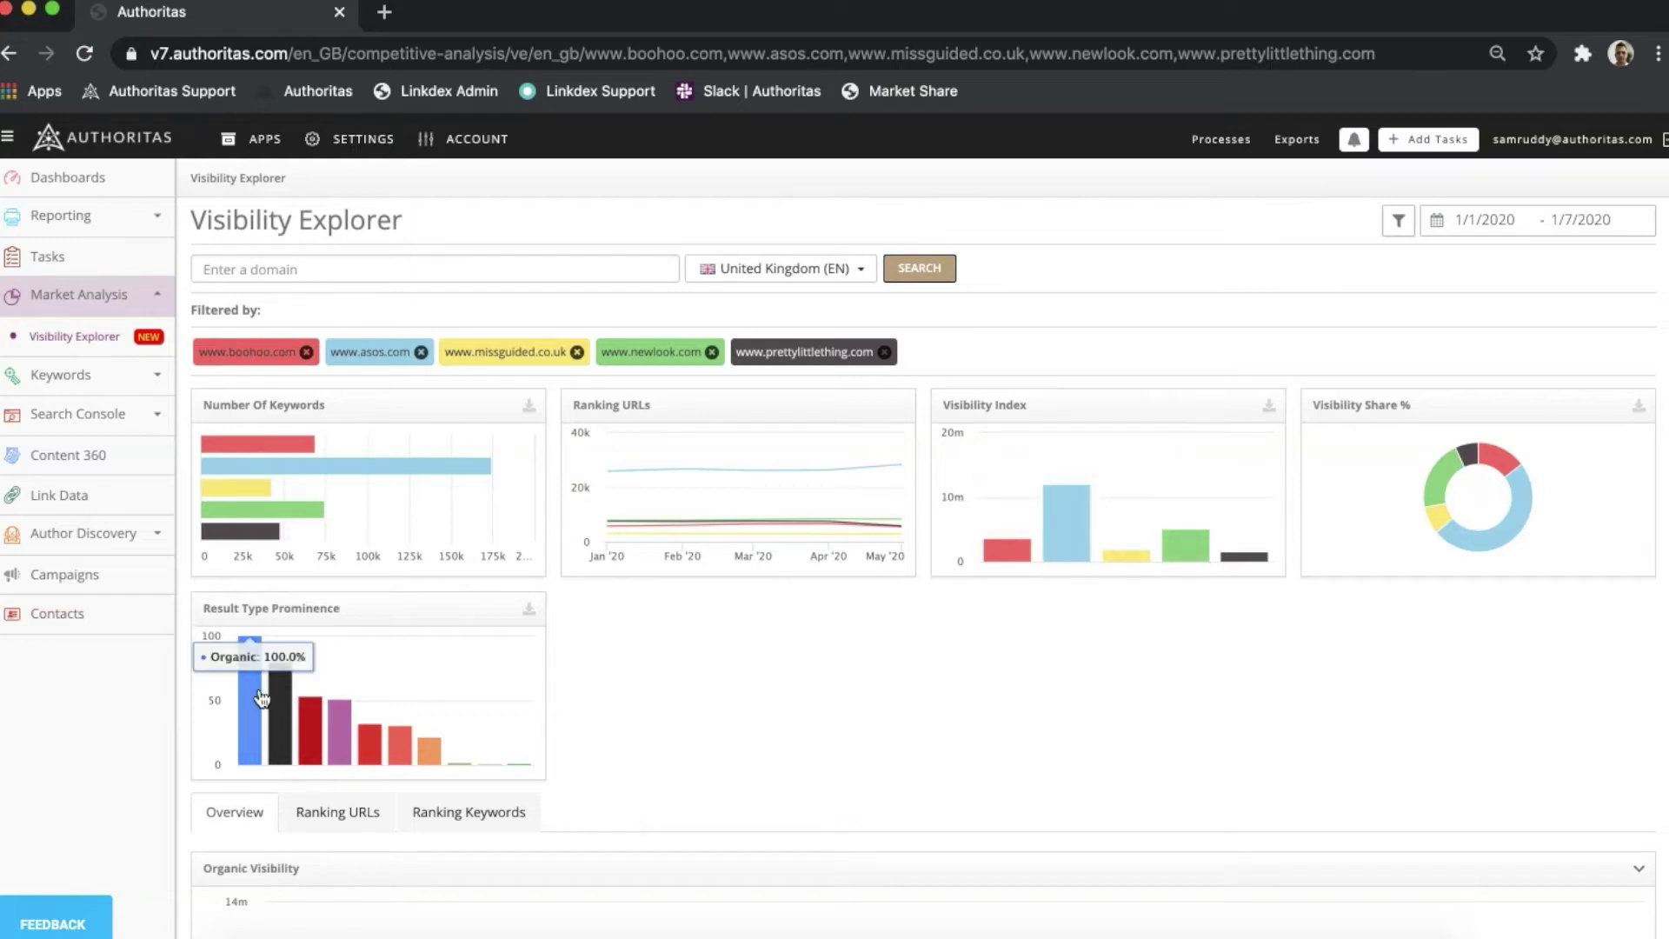
mouse_move(347, 728)
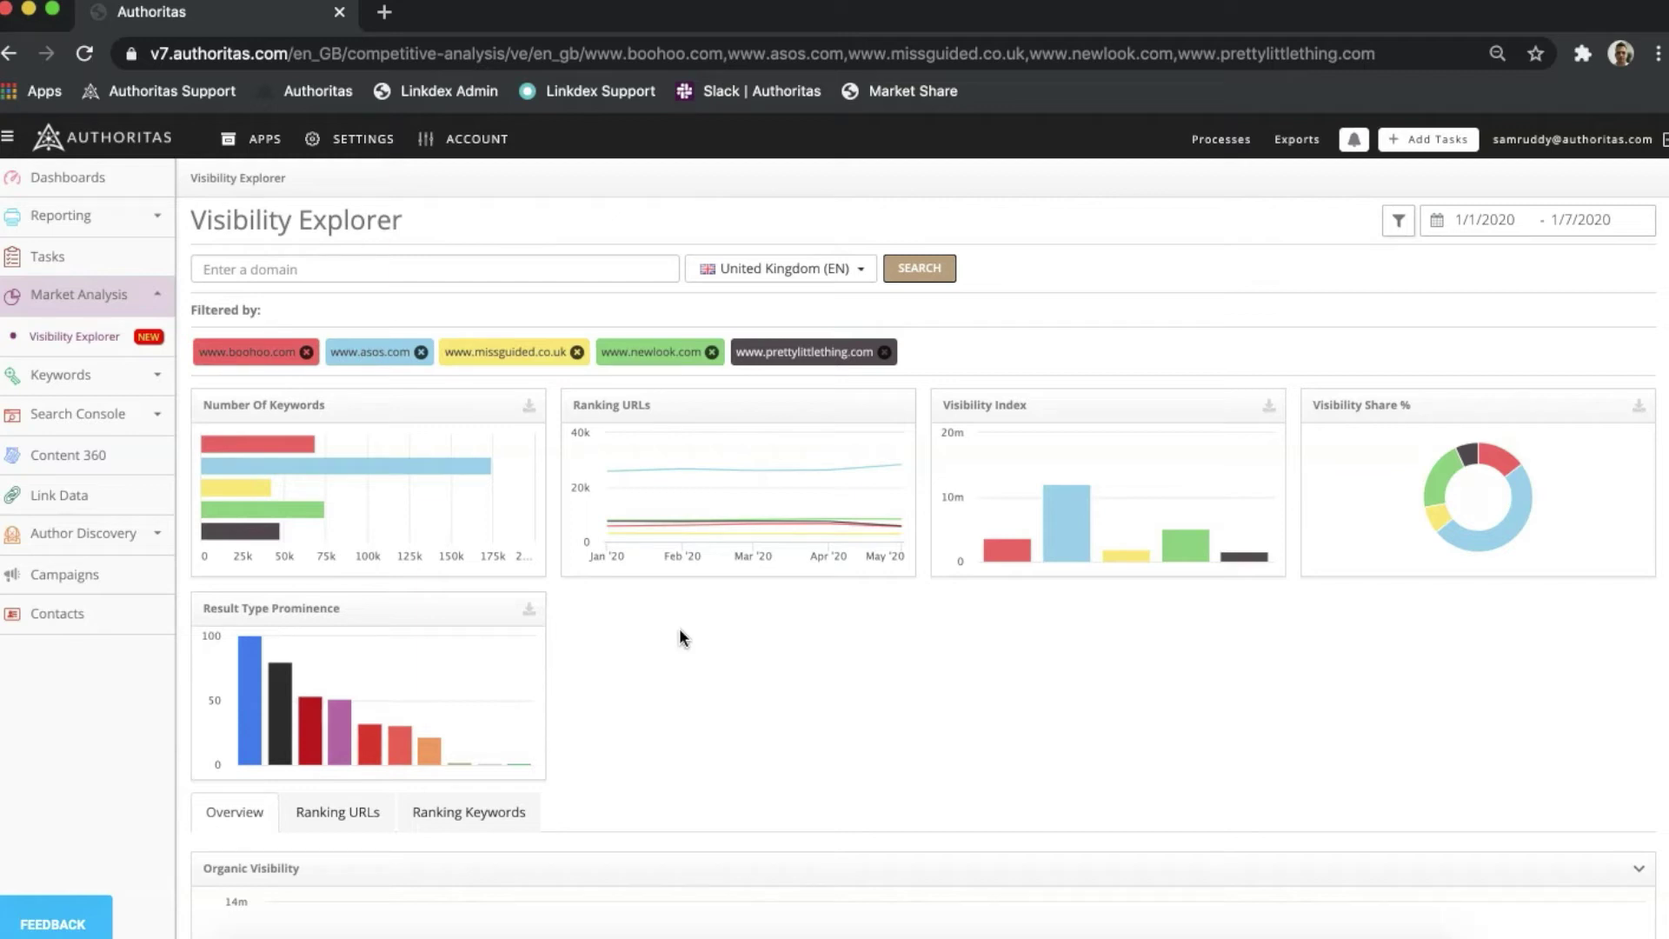
scroll(680, 629, "down", 5)
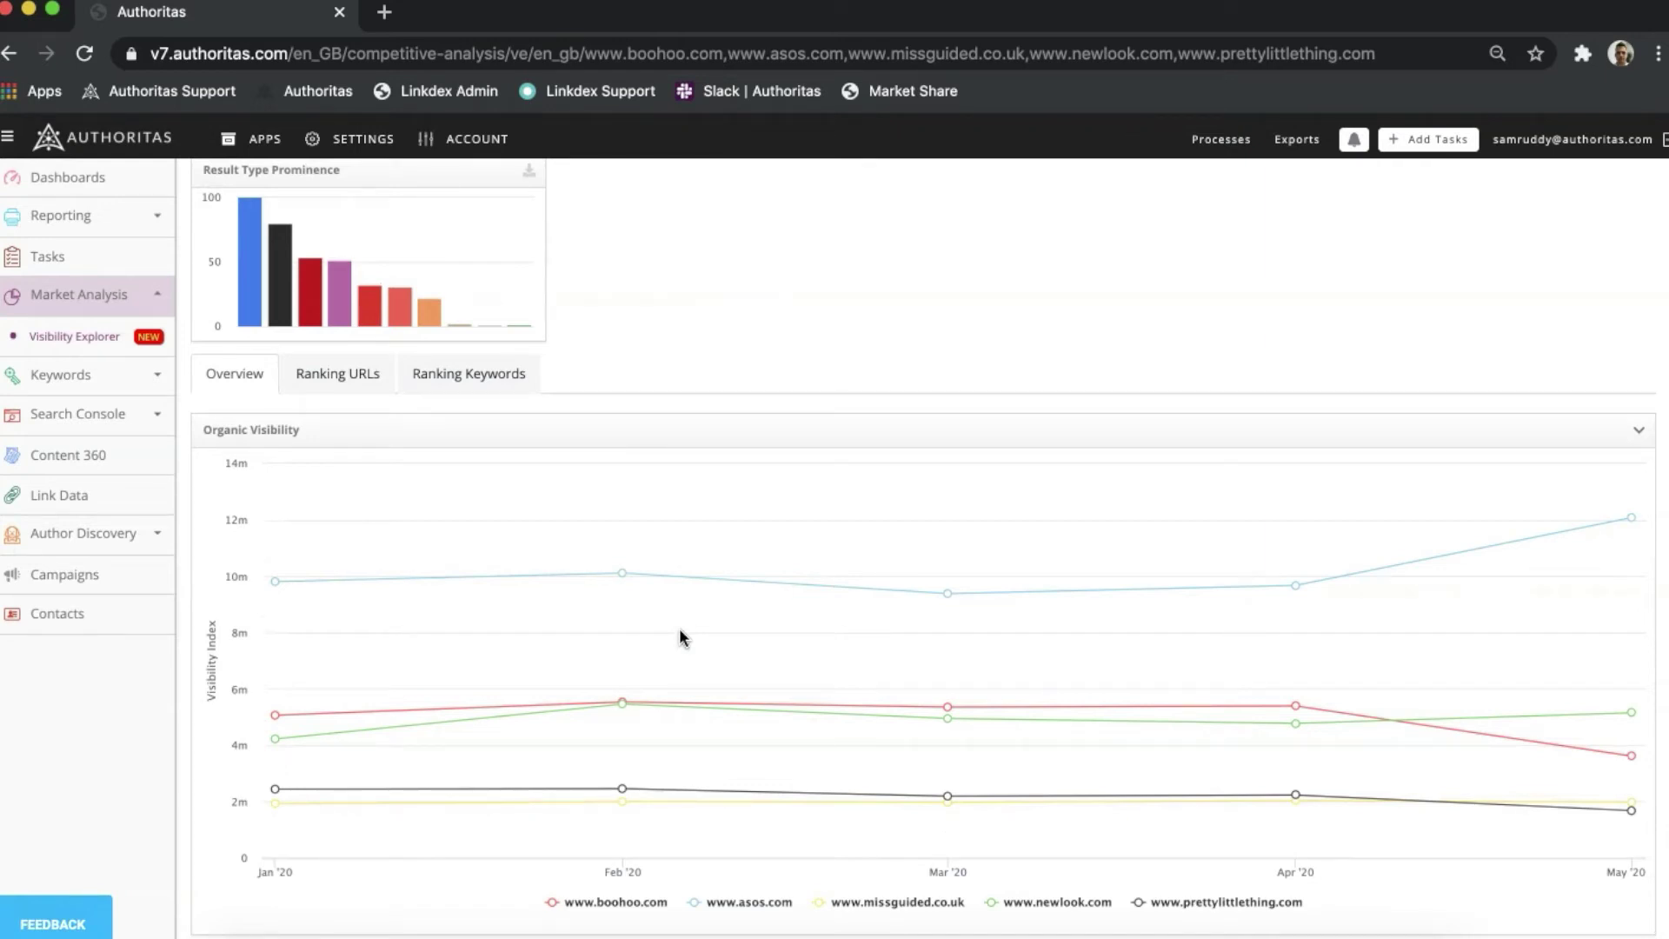
left_click(1639, 435)
mouse_move(1591, 458)
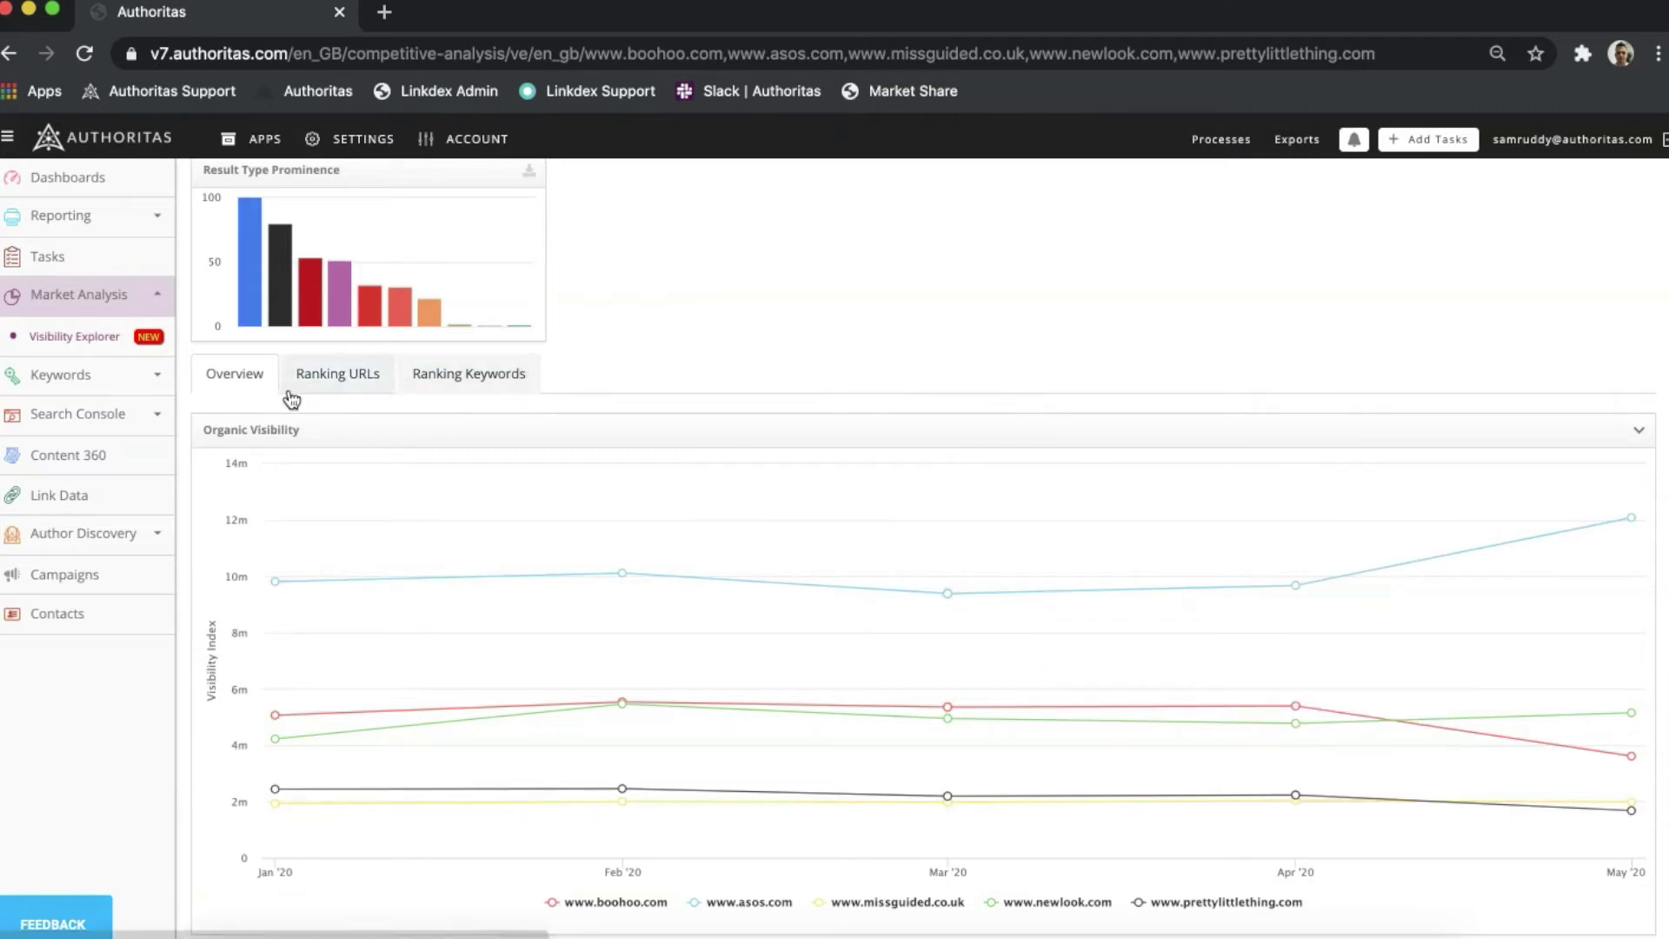
Show the Top Ranking URLs table and bring up its gear options menu.
left_click(335, 374)
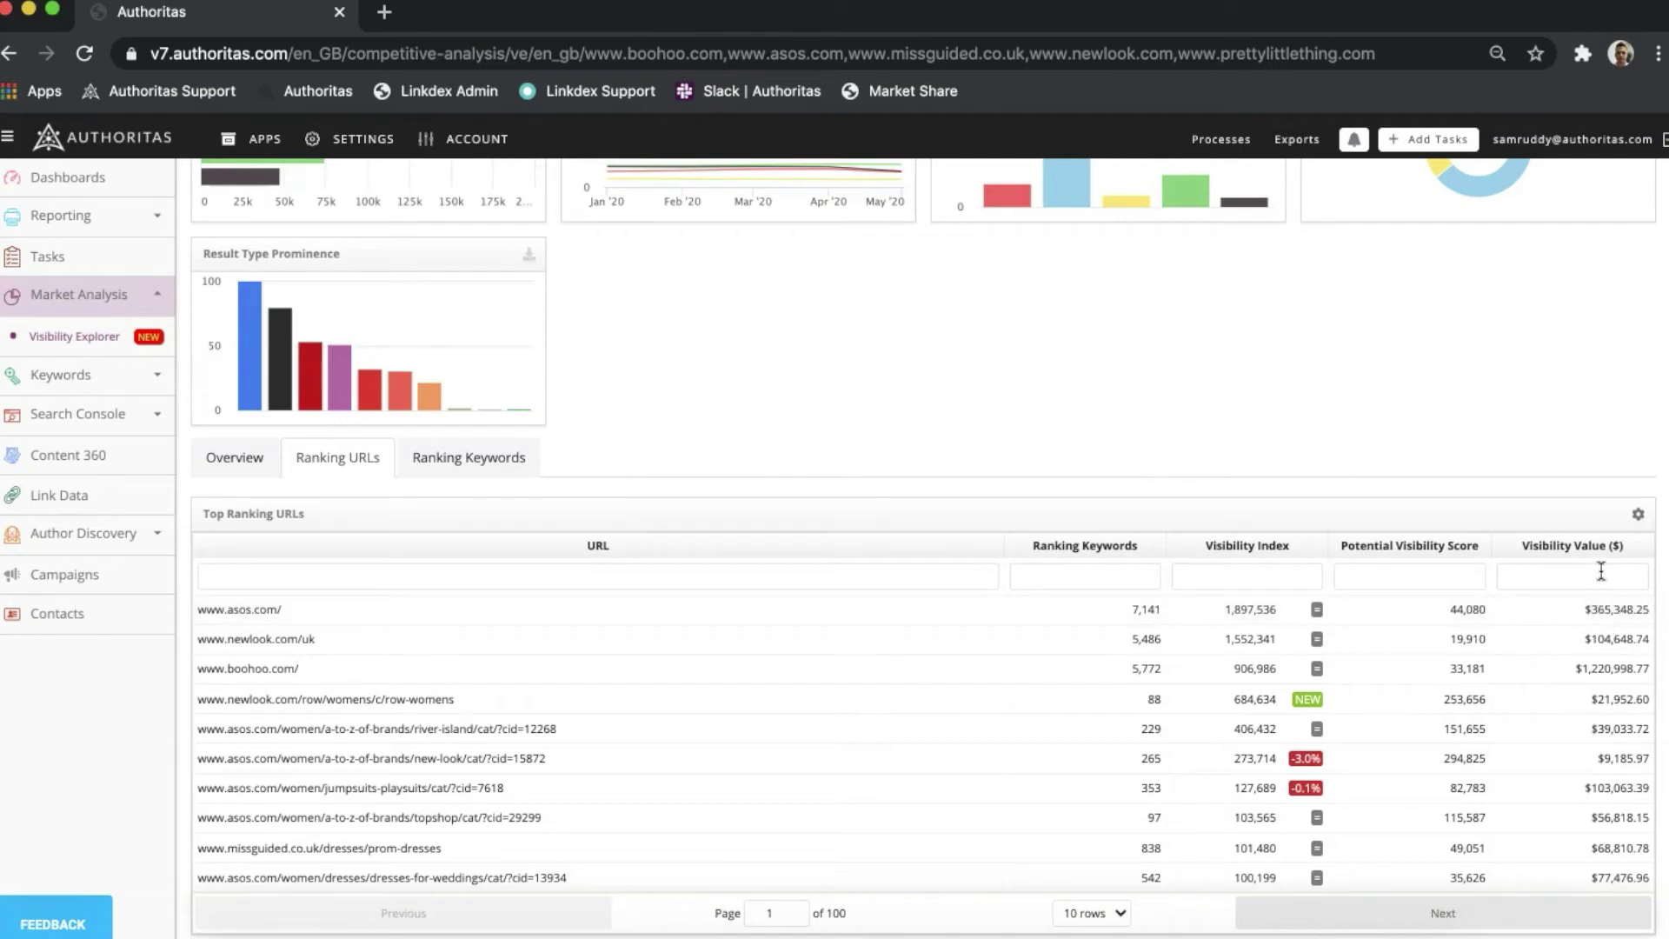
left_click(1638, 514)
left_click(491, 468)
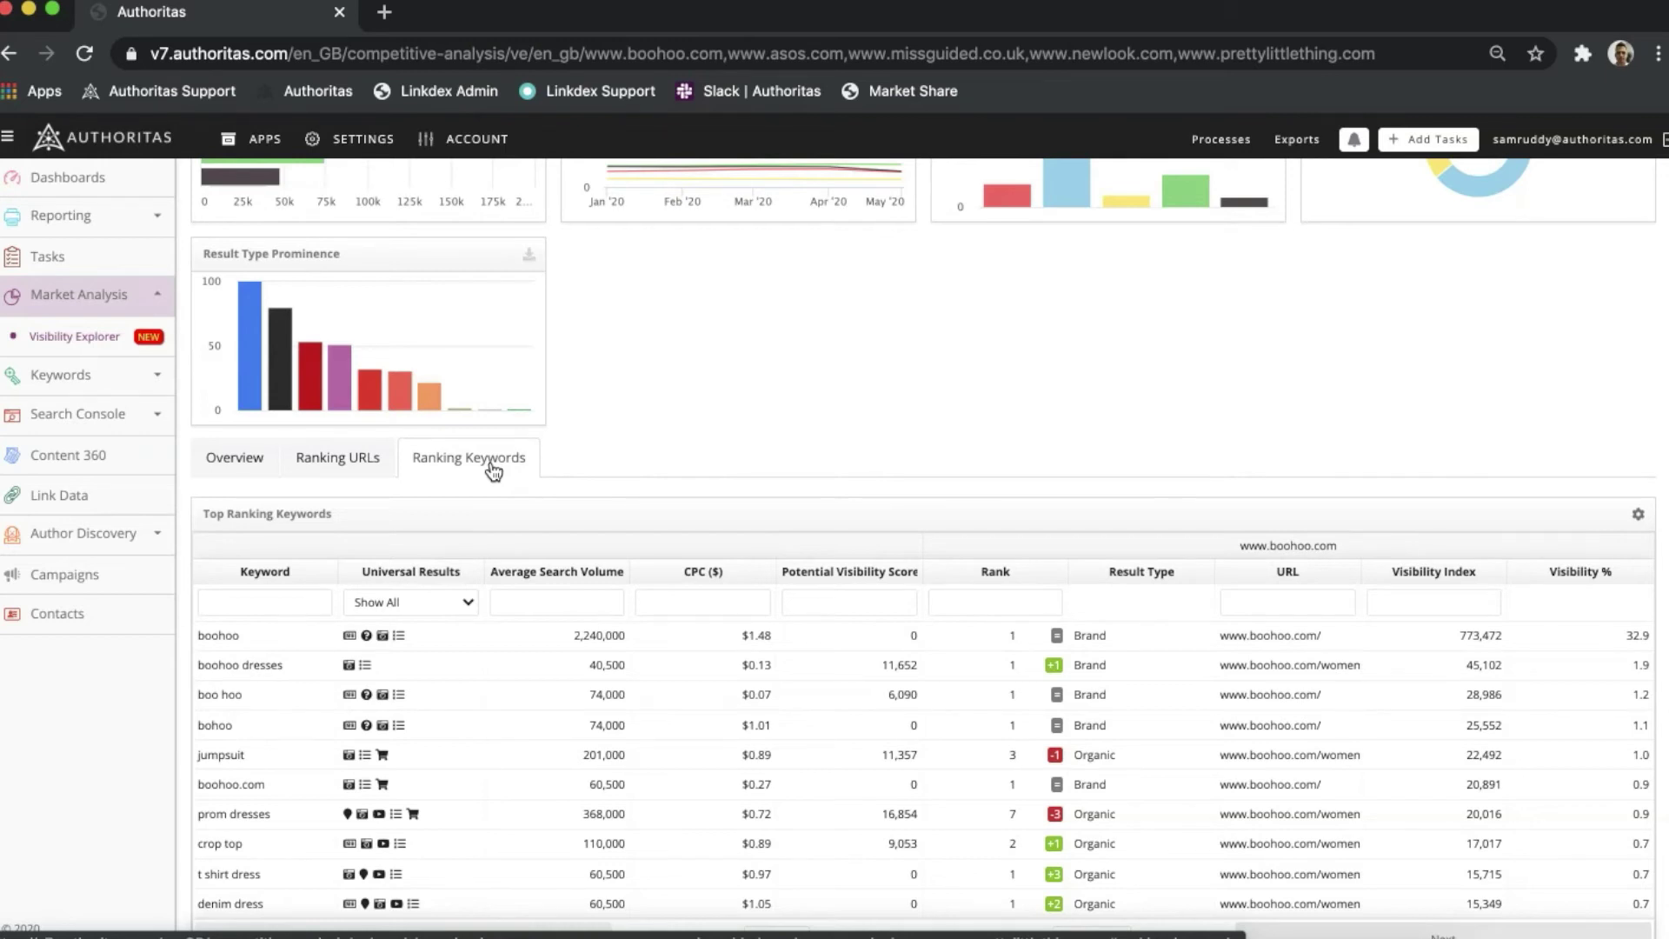
scroll(493, 470, "up", 5)
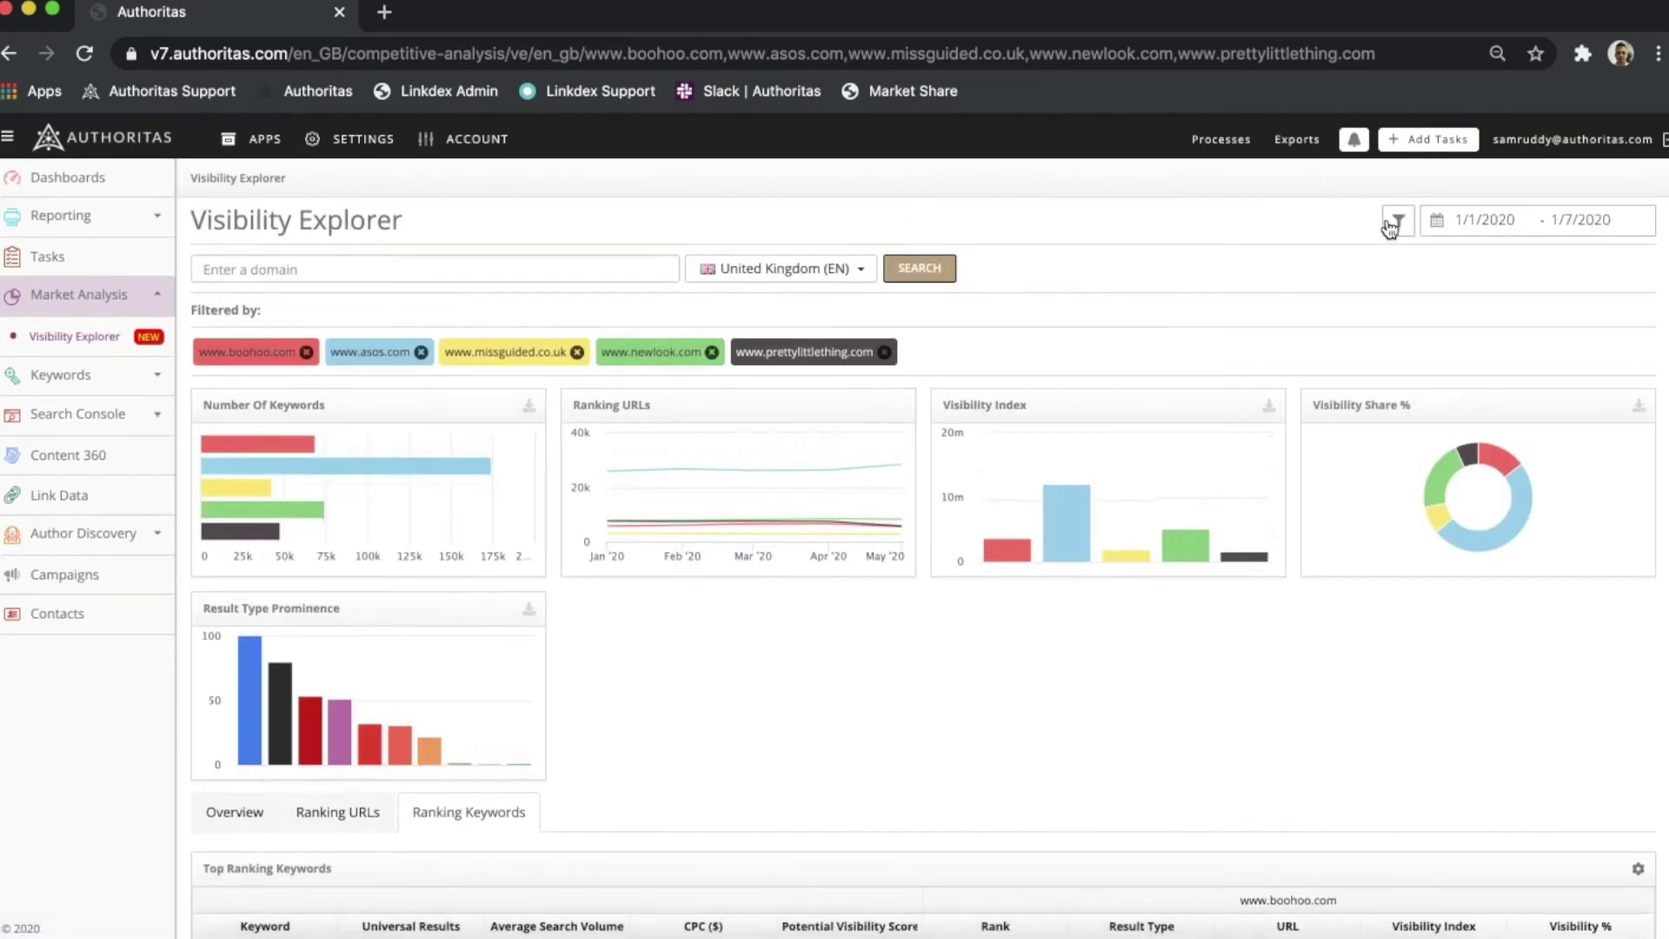
Apply a Keyword filter for 'jeans' to all five domains' charts.
left_click(1394, 222)
left_click(1326, 253)
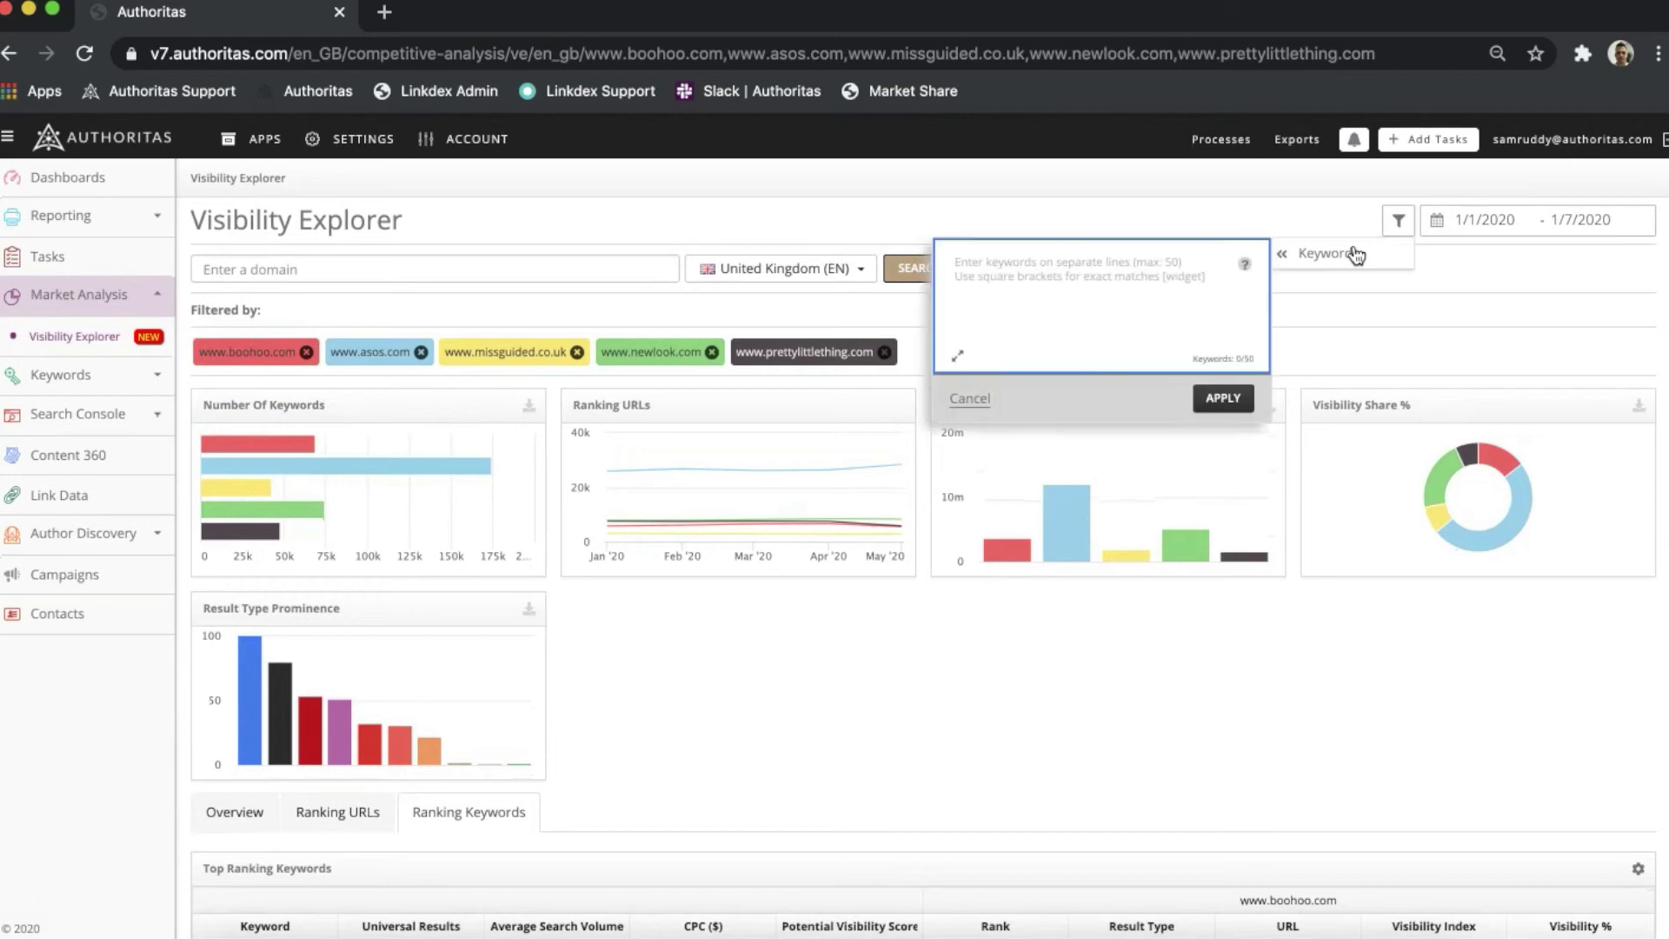
type("jeans")
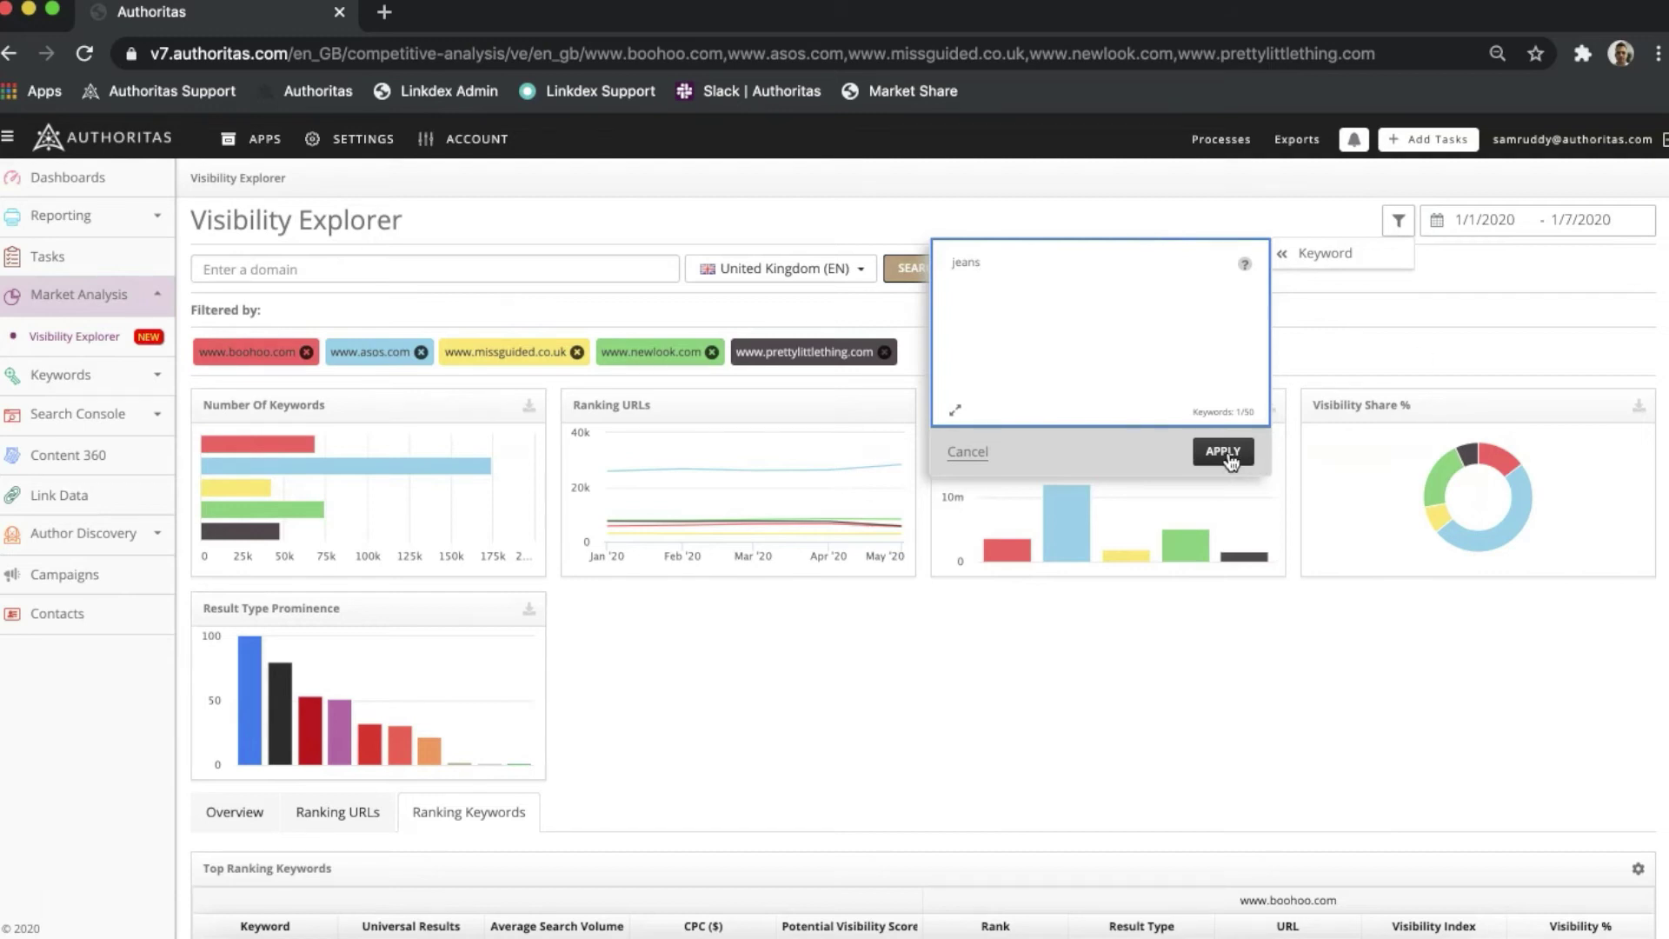
left_click(1223, 452)
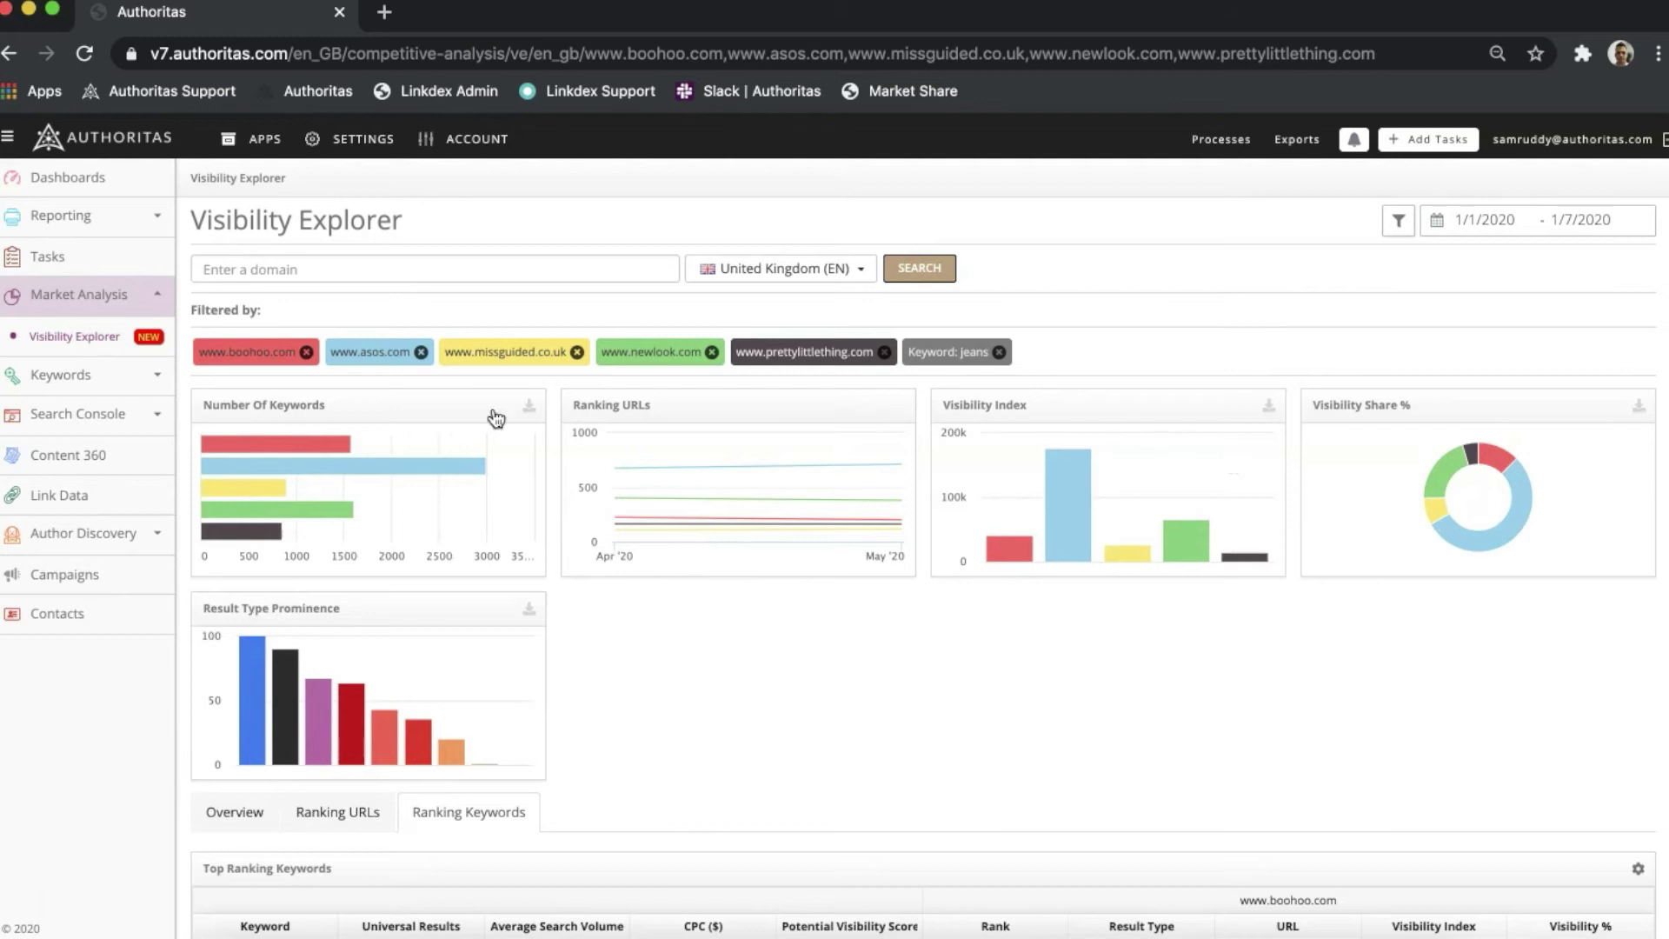
mouse_move(328, 454)
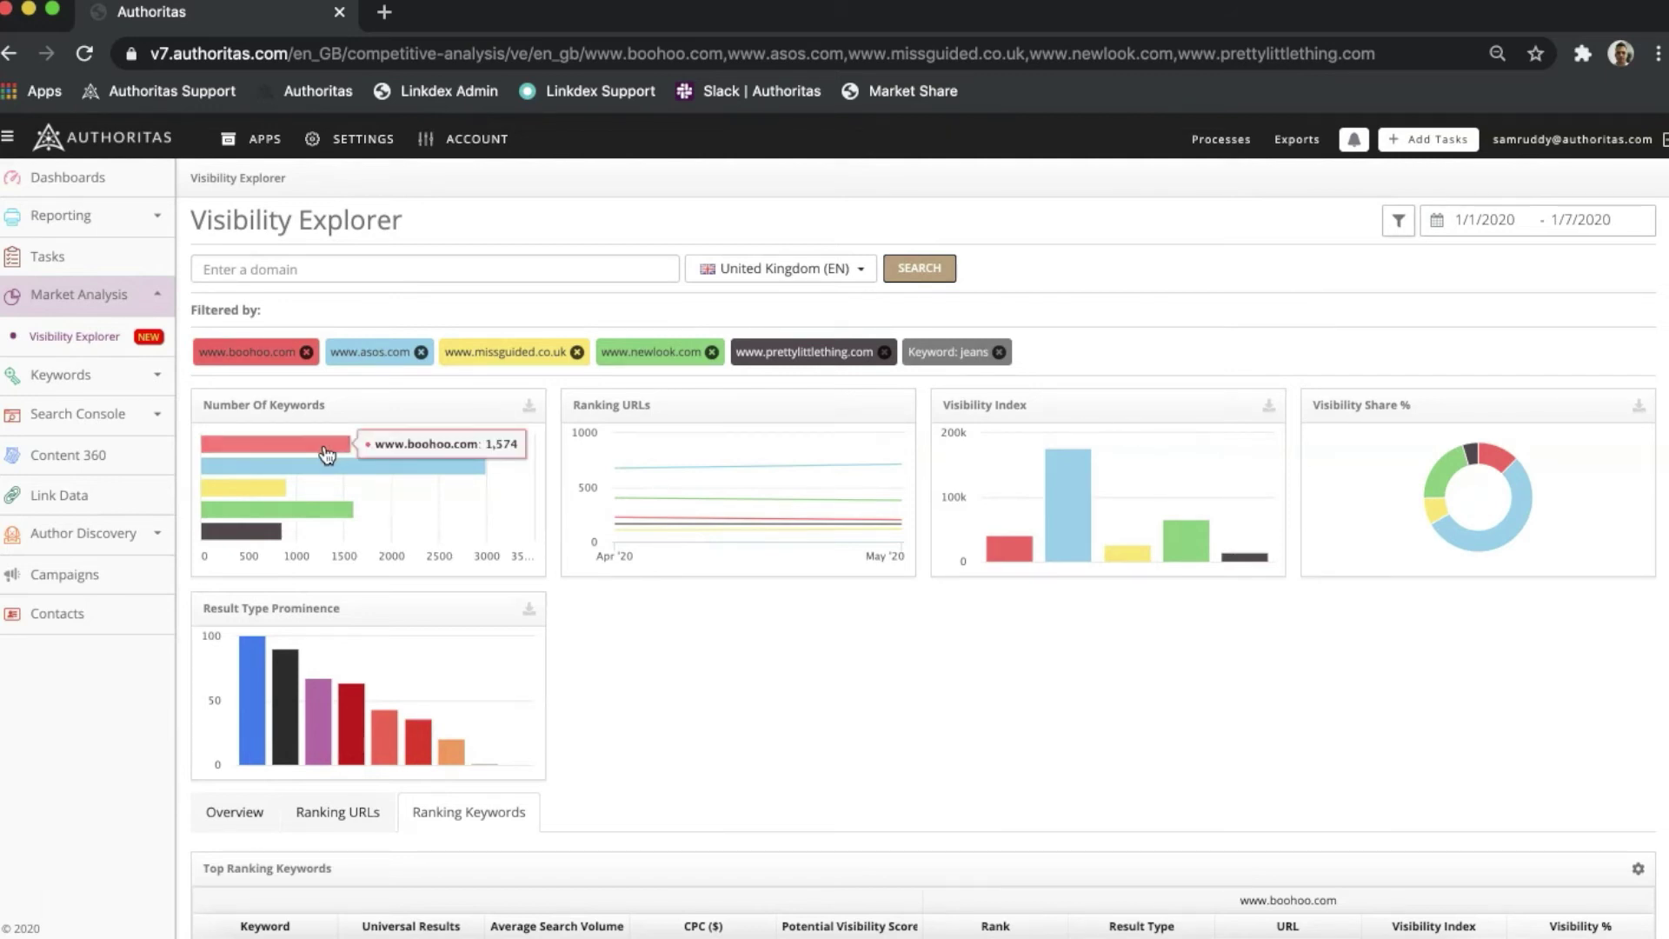
scroll(328, 454, "down", 5)
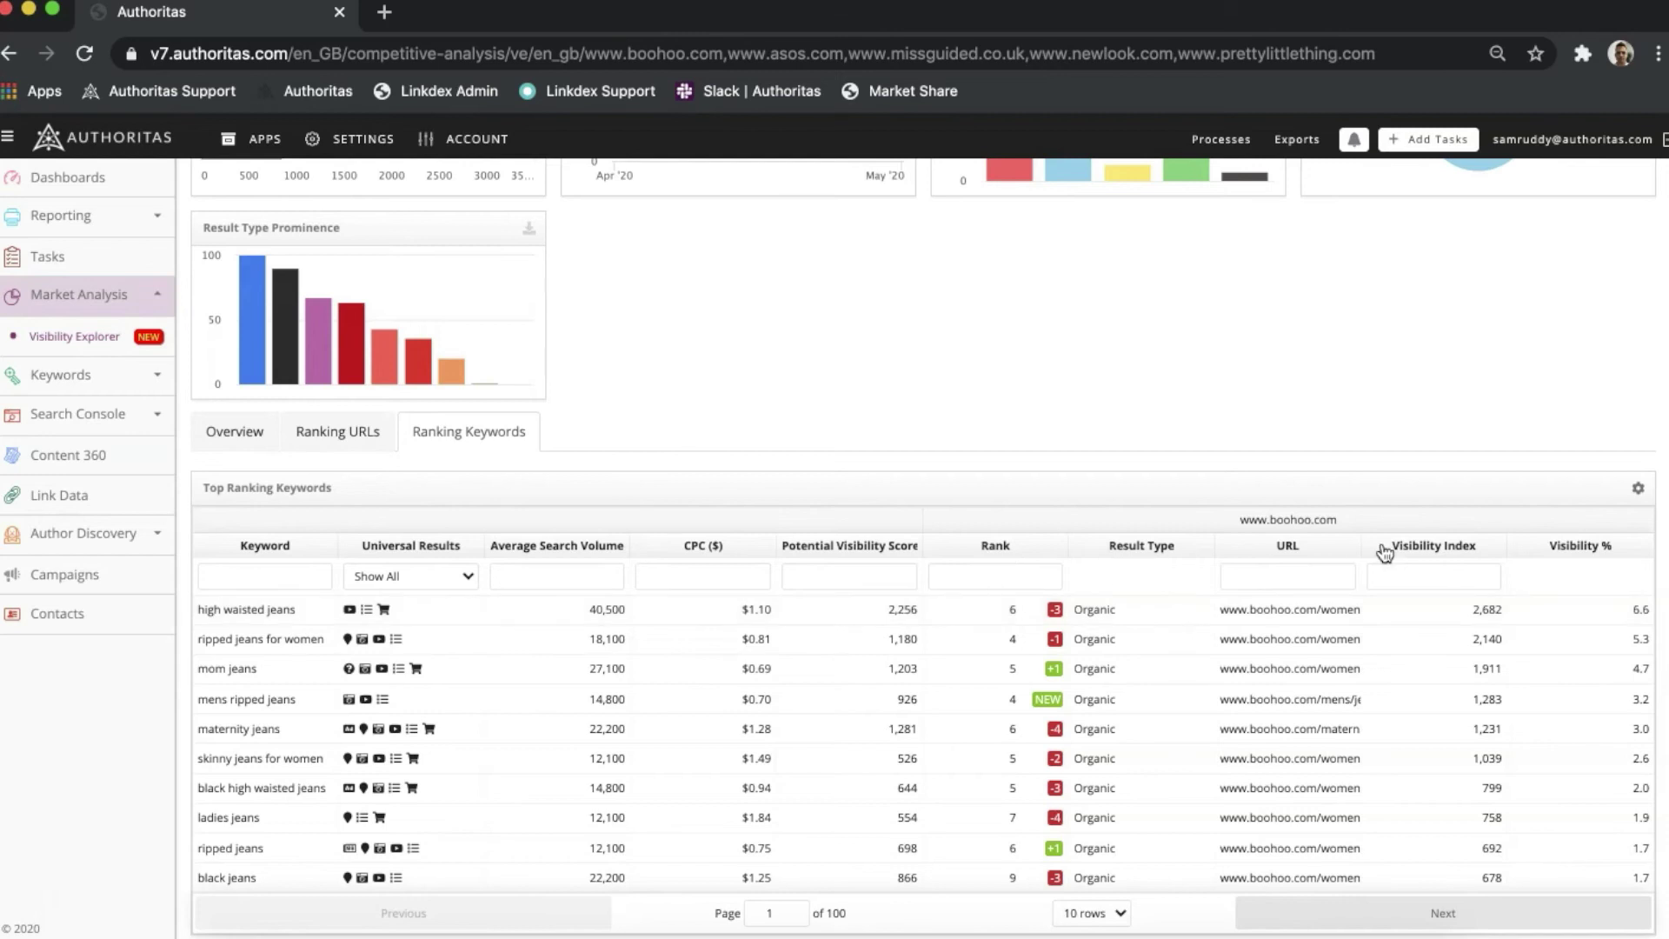
Add asos, missguided, newlook and prettylittlething columns to the jeans keyword table via Choose Displayed Domains.
left_click(1638, 488)
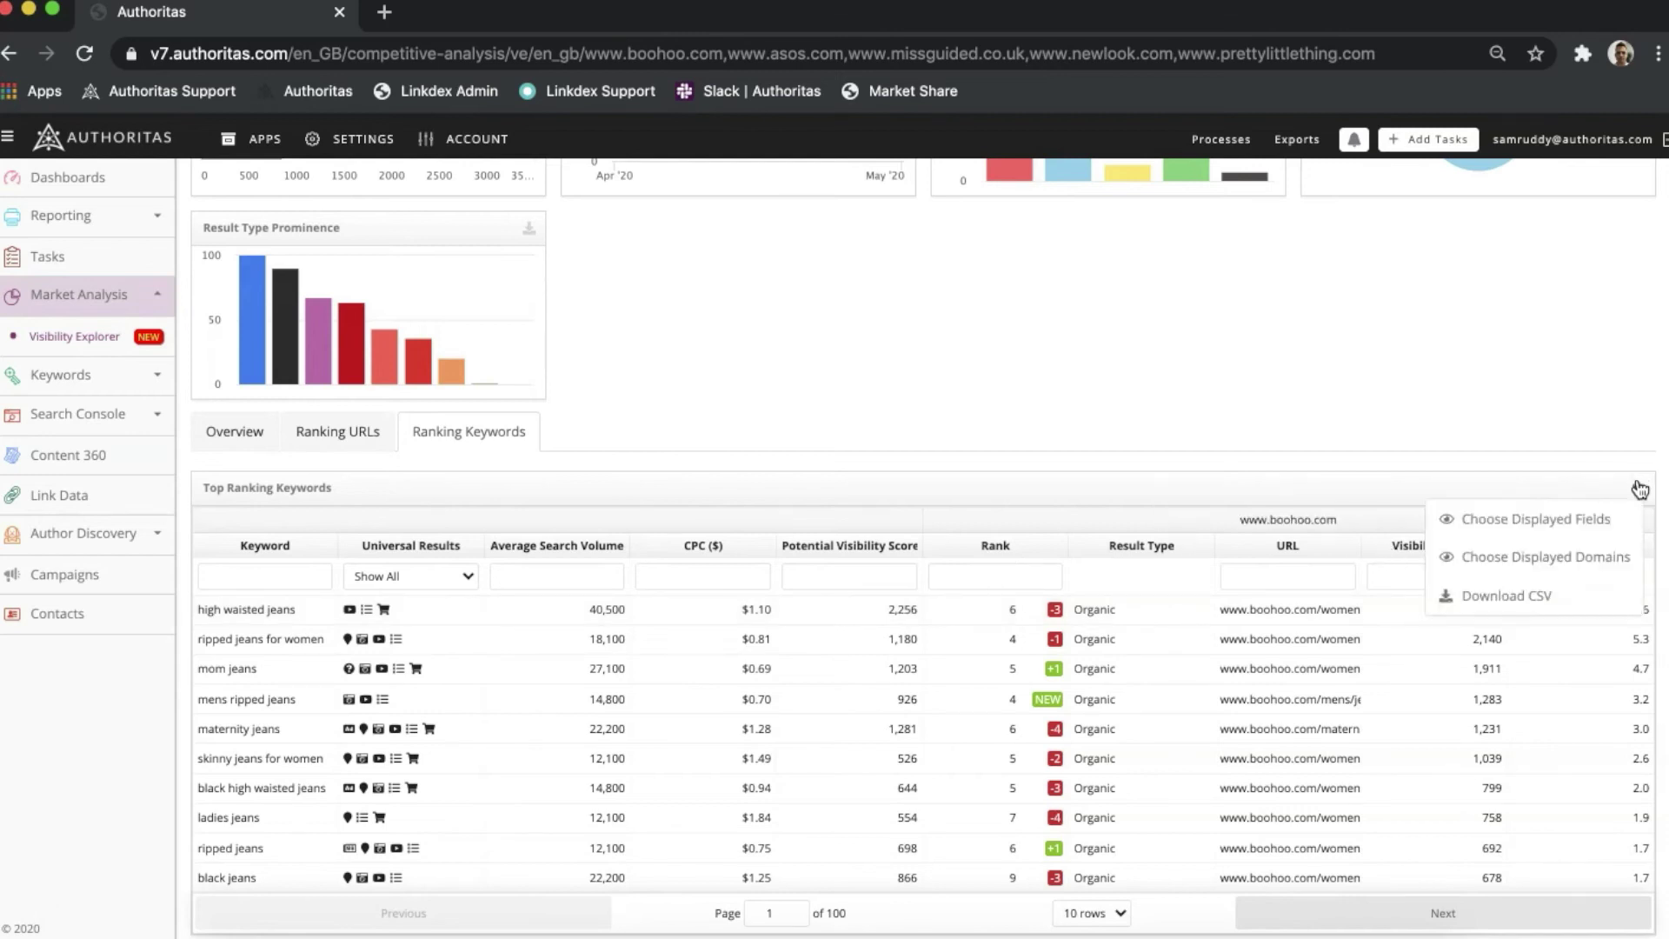
mouse_move(1576, 556)
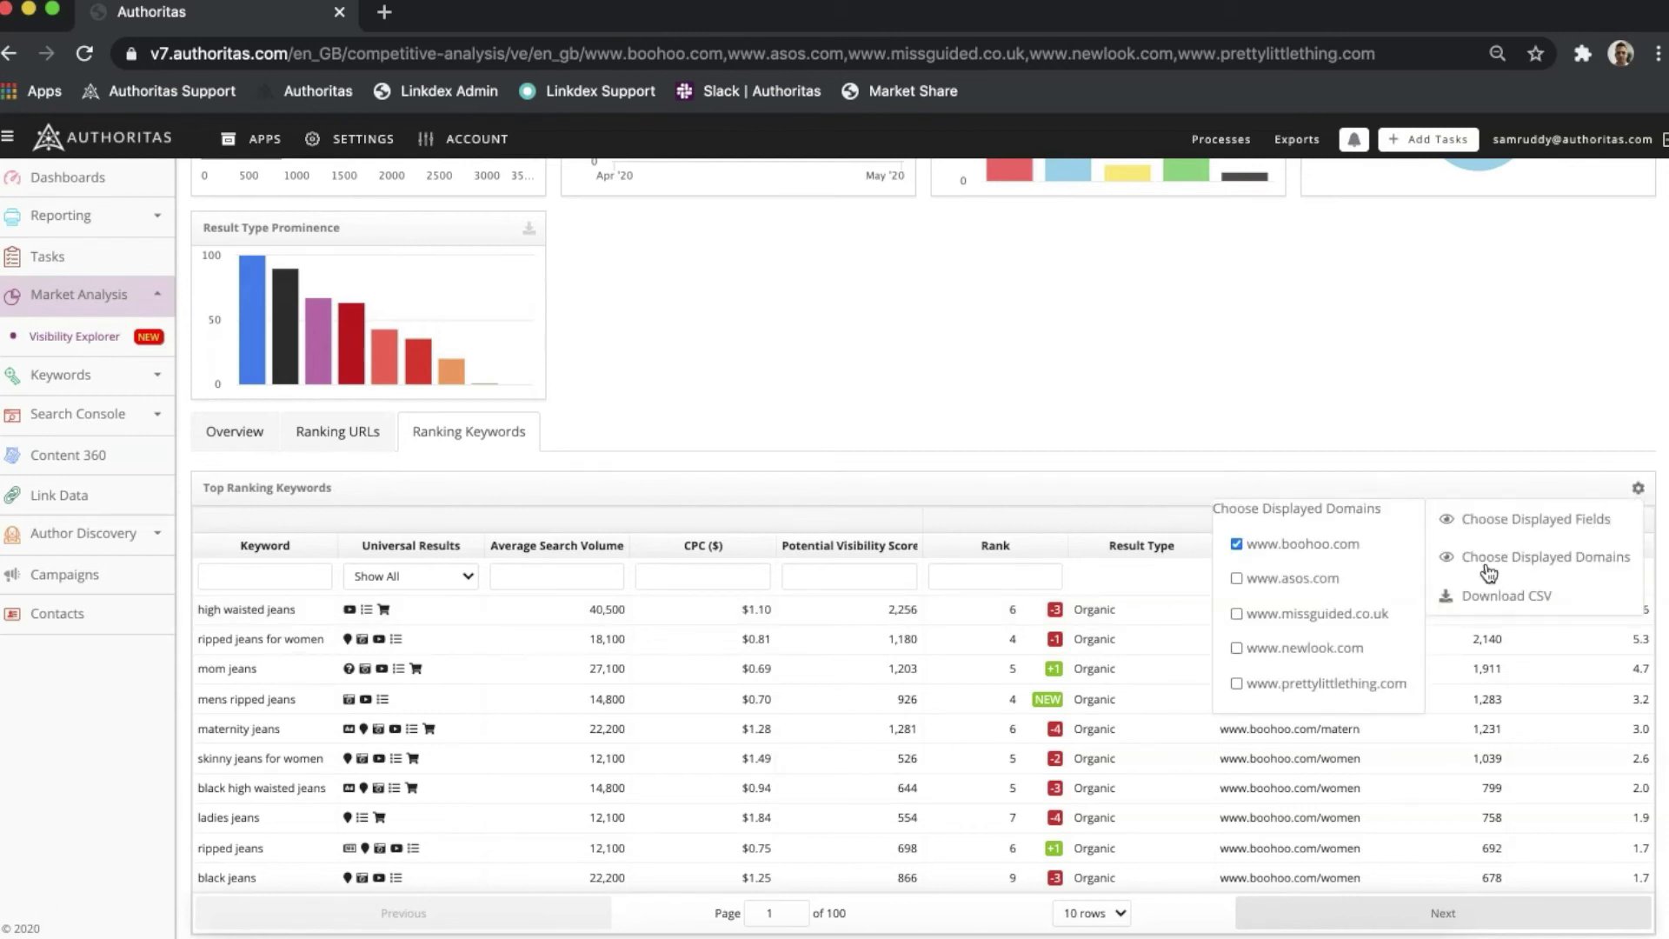
left_click(1312, 589)
left_click(1294, 613)
left_click(1282, 649)
left_click(1274, 685)
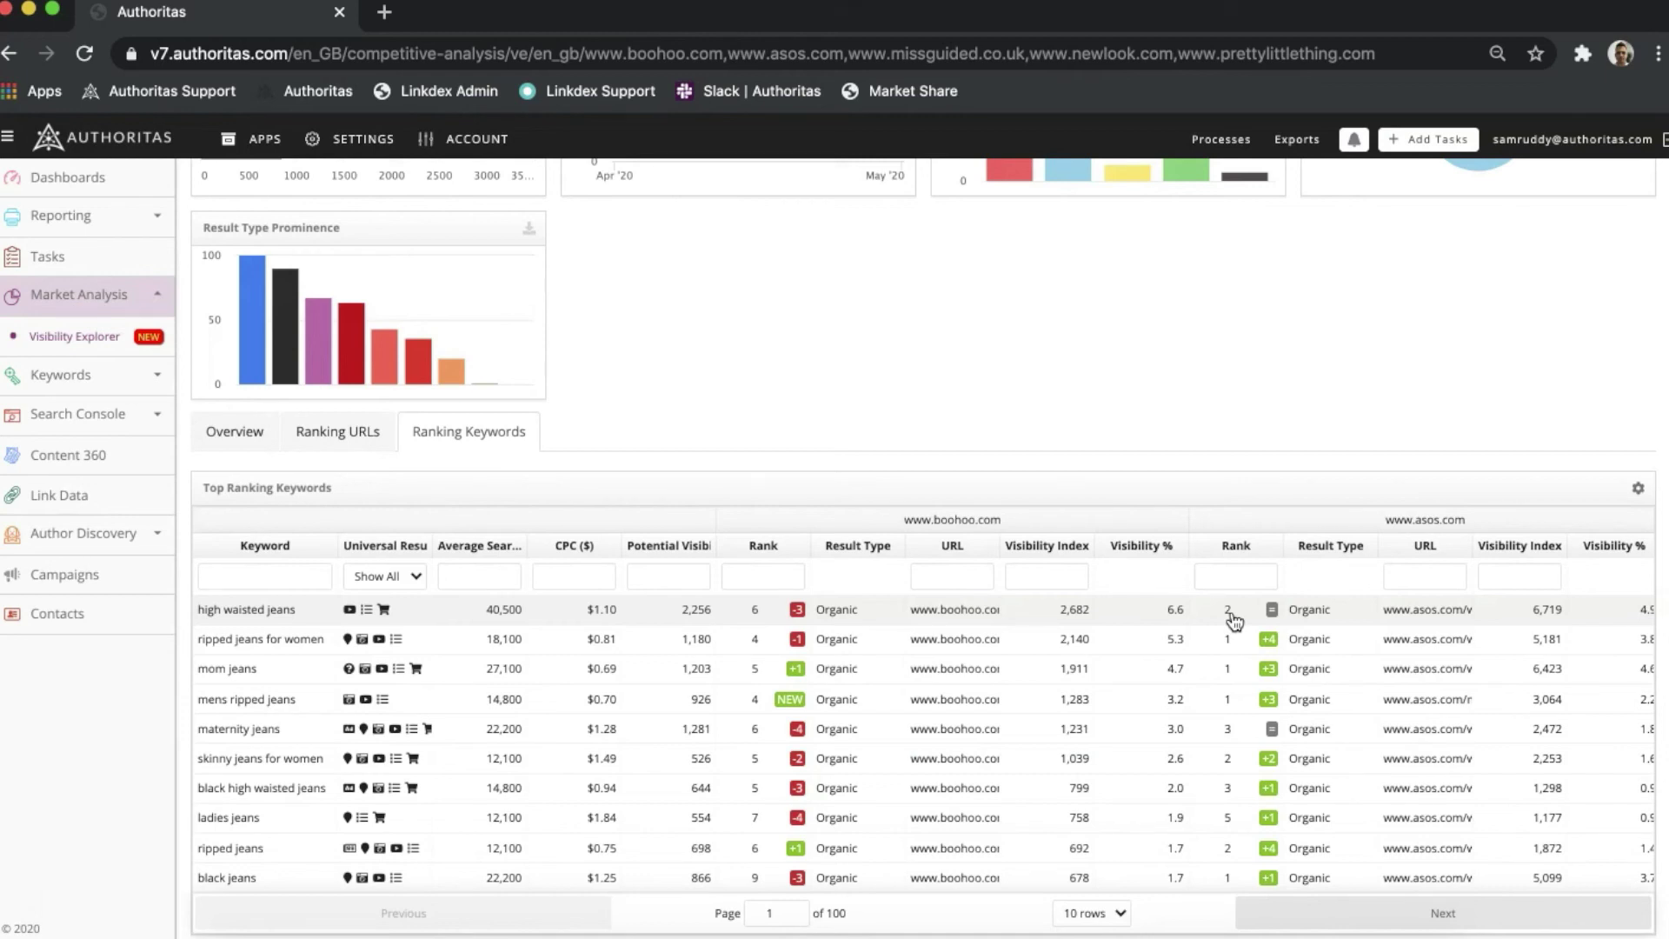
Remove the 'jeans' keyword filter and the boohoo, missguided, newlook and prettylittlething domain chips.
scroll(1235, 619, "up", 5)
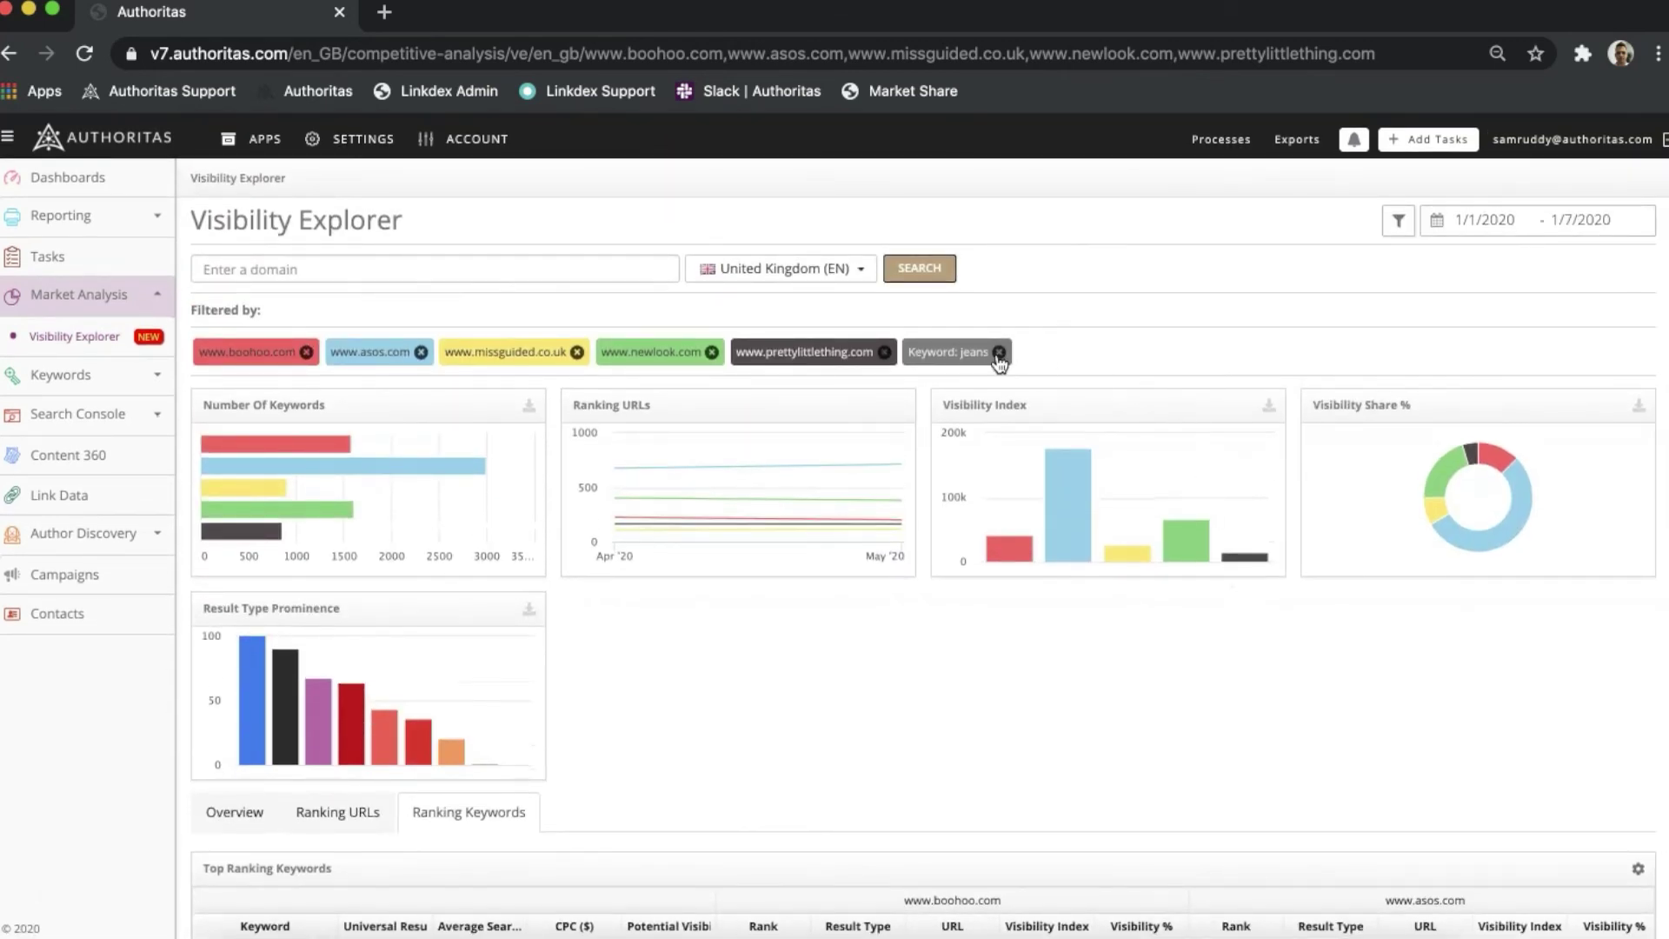
left_click(906, 350)
left_click(884, 351)
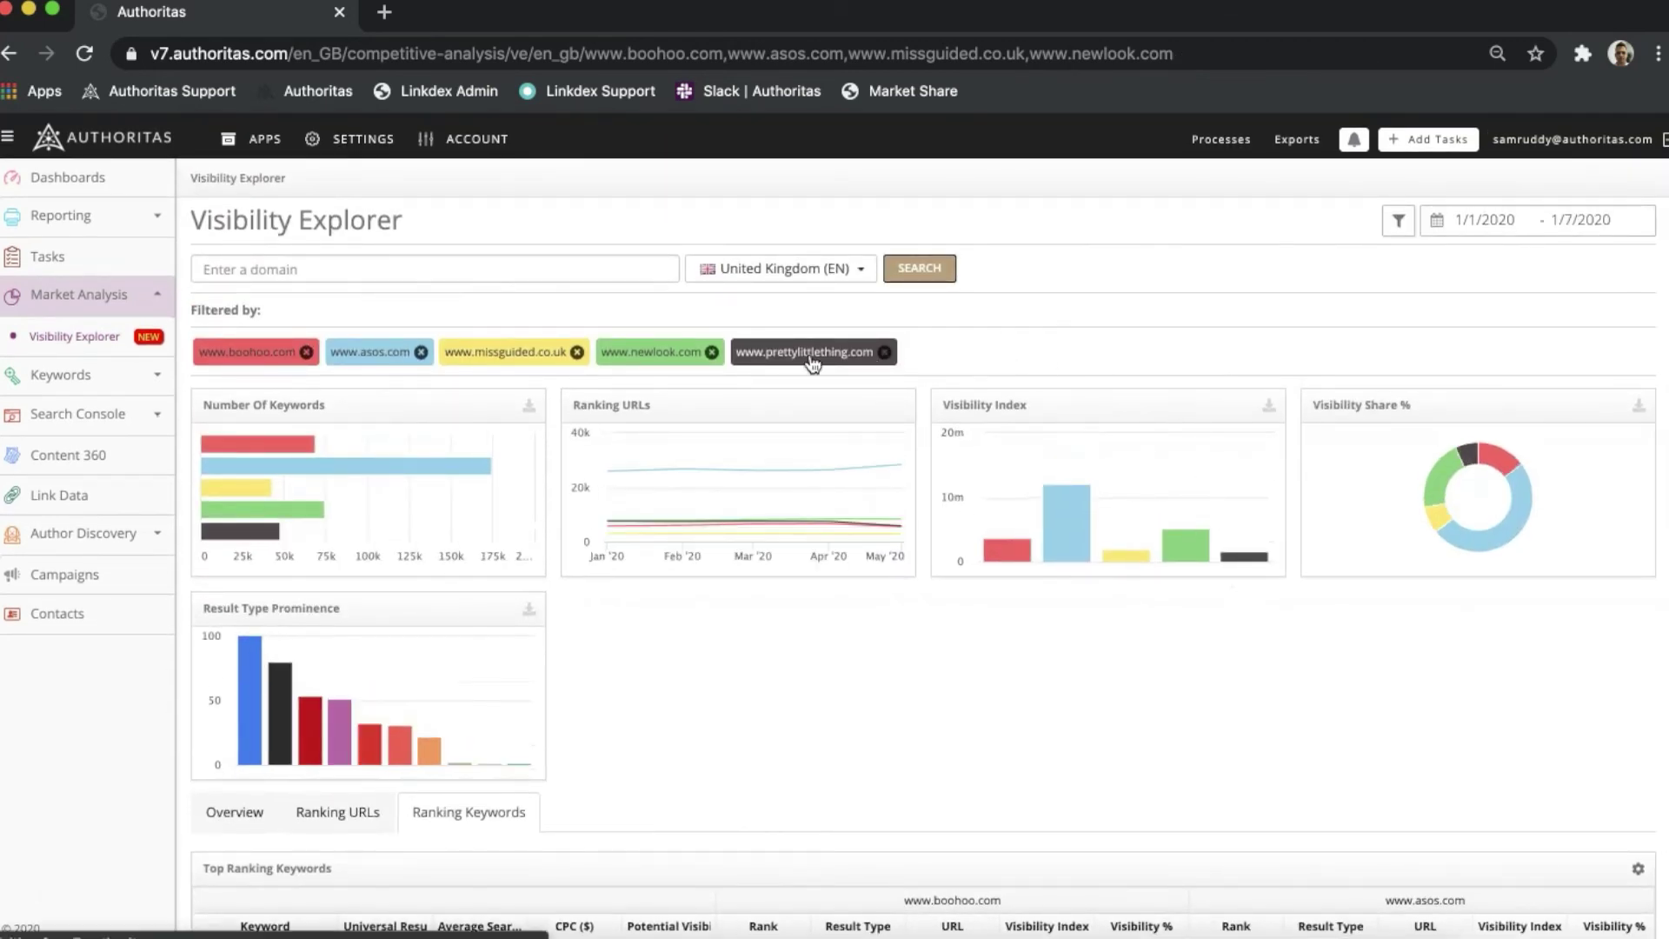
left_click(712, 352)
left_click(577, 352)
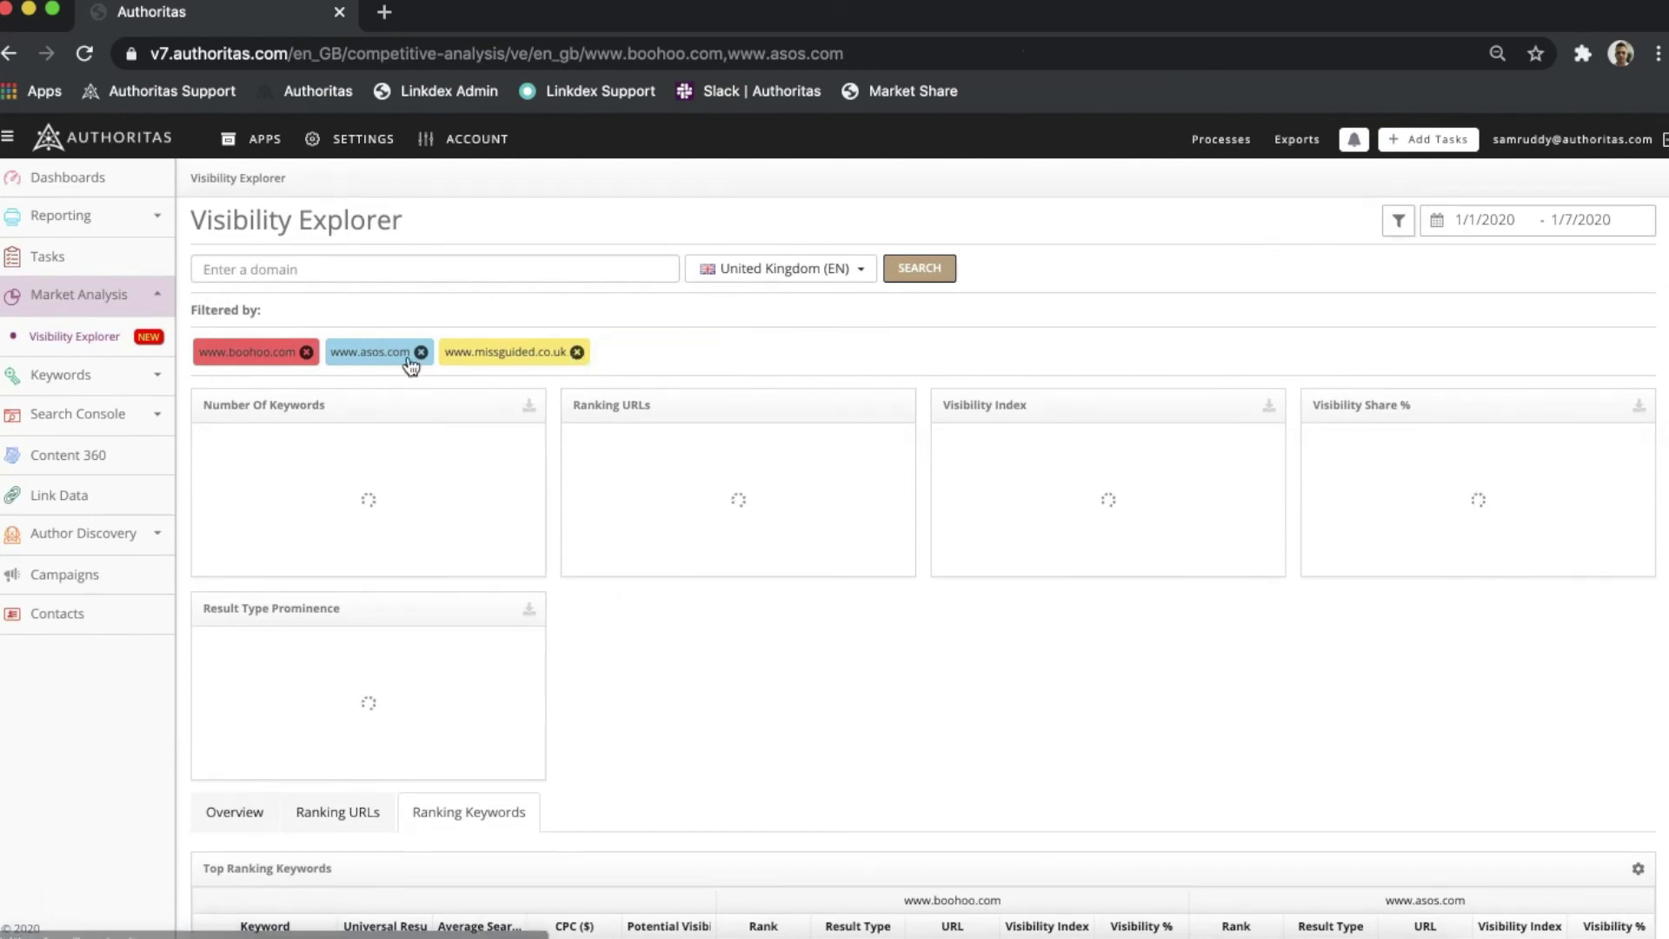
left_click(307, 352)
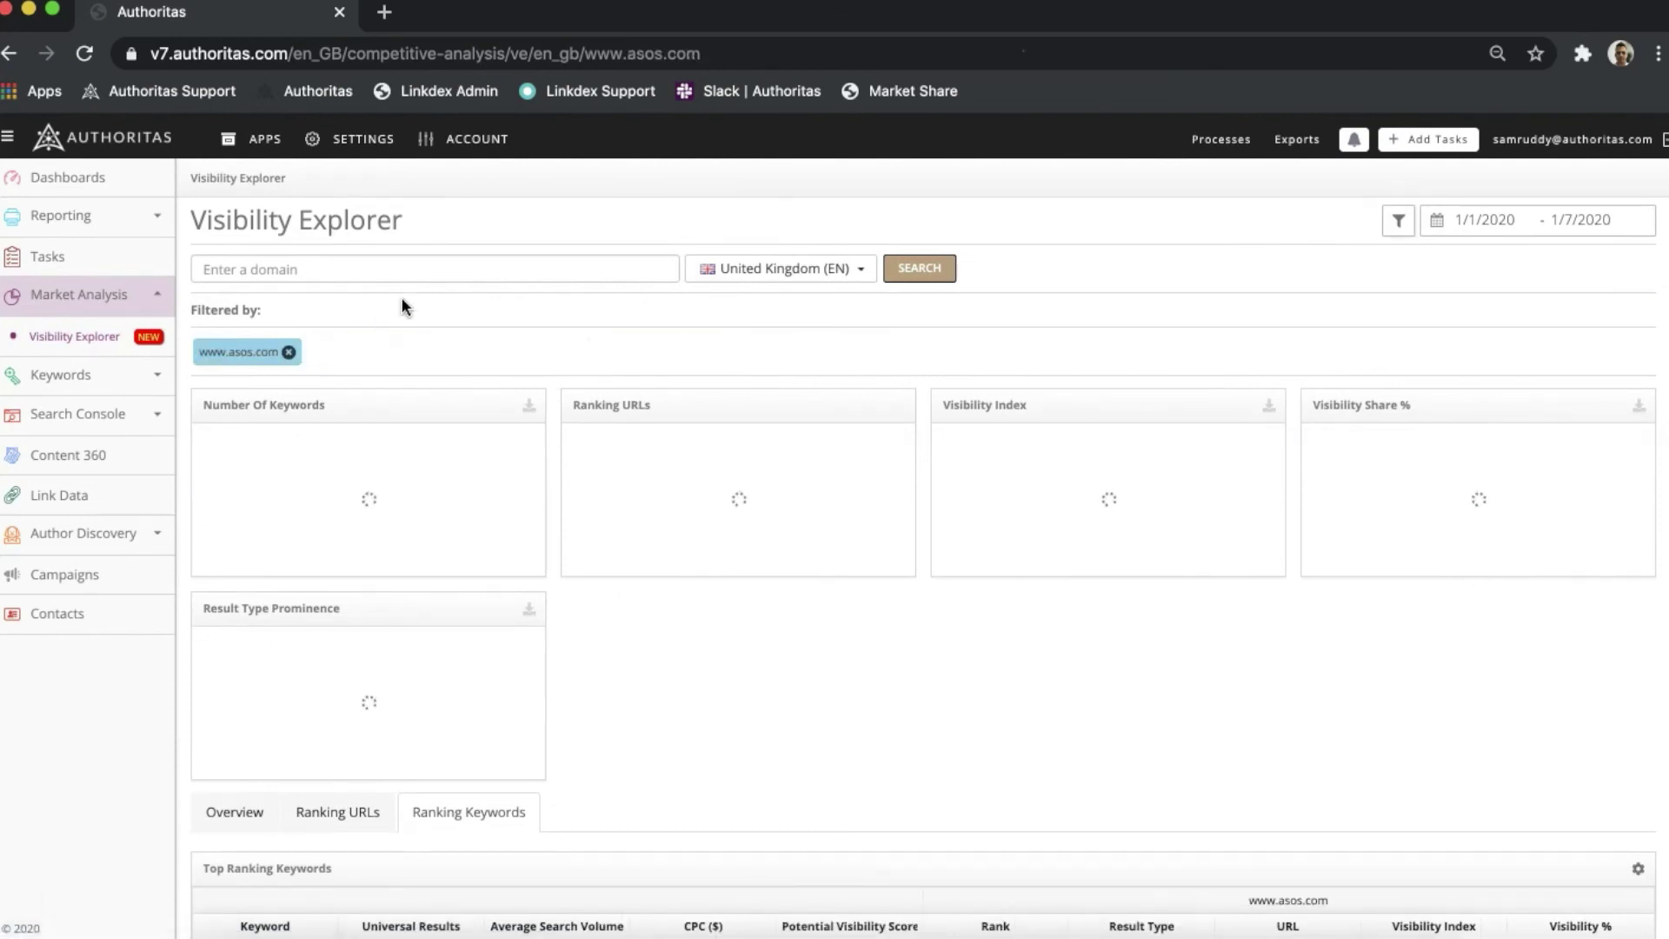
left_click(415, 265)
type("www")
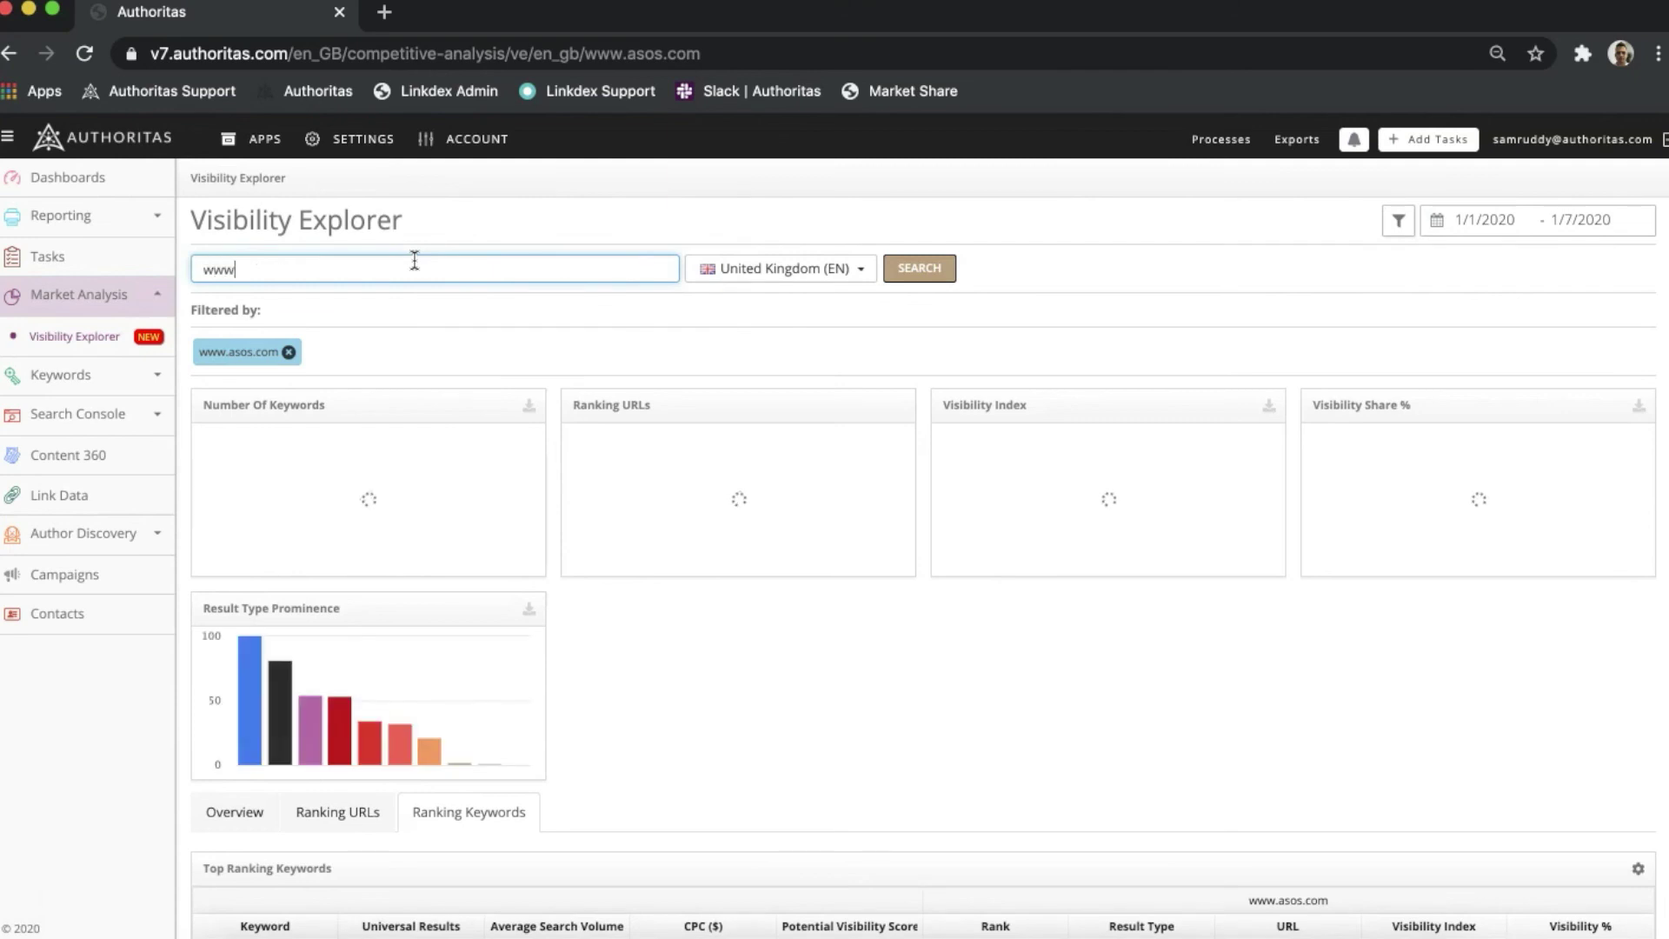
type(".boohoo.com")
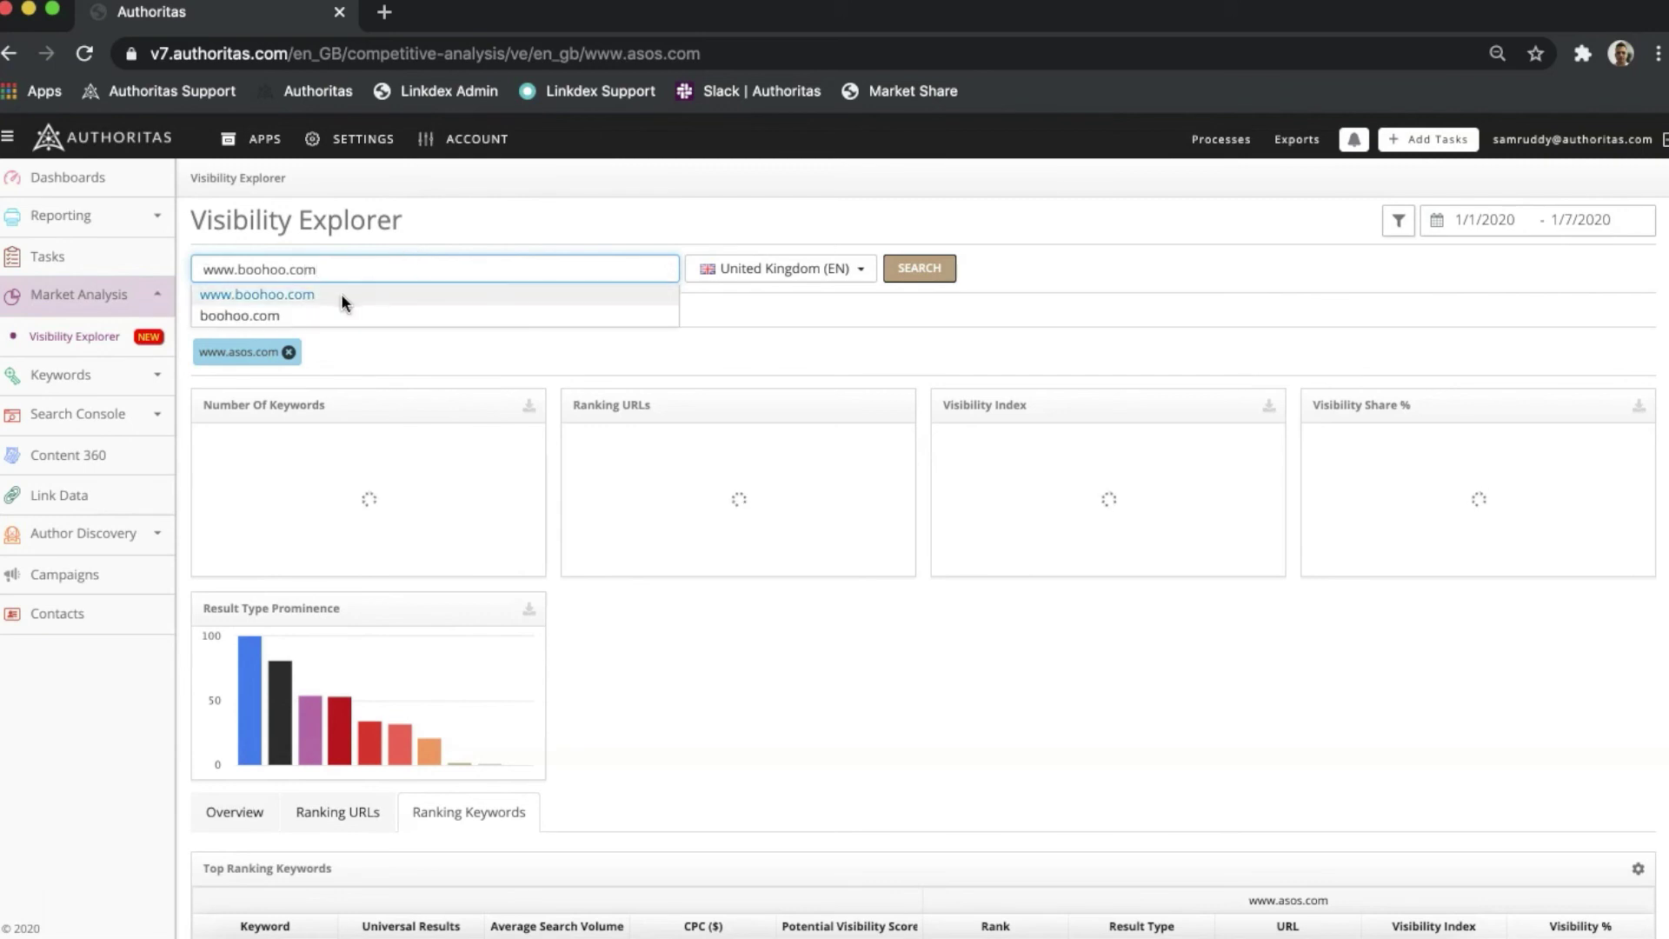
left_click(340, 295)
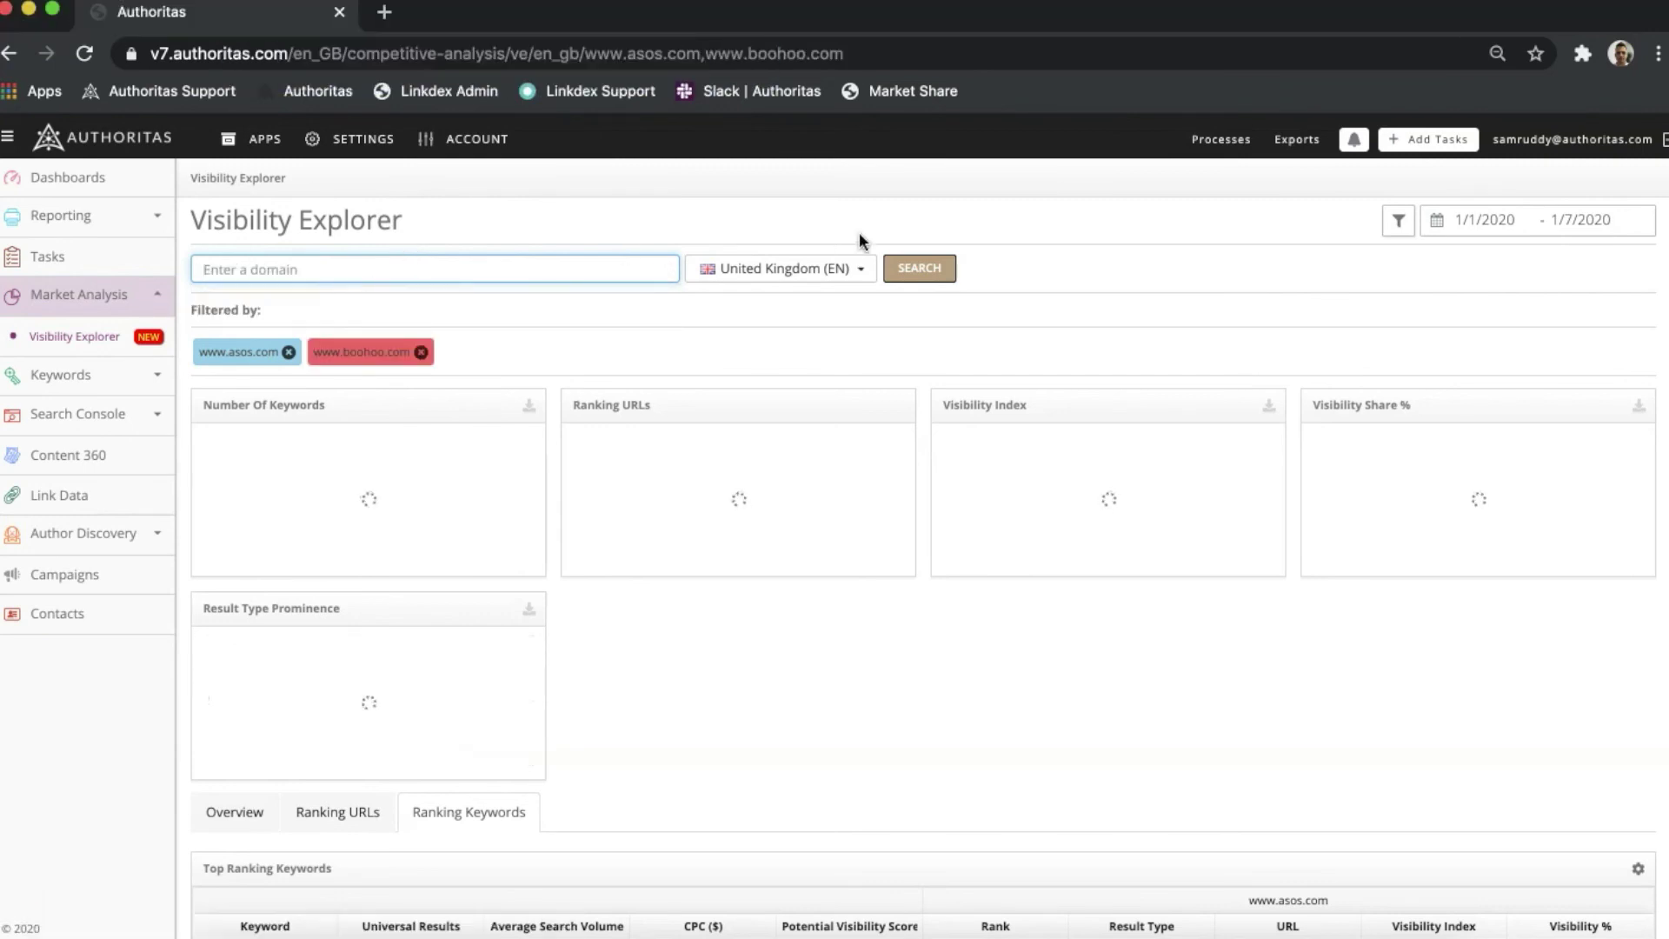
left_click(932, 271)
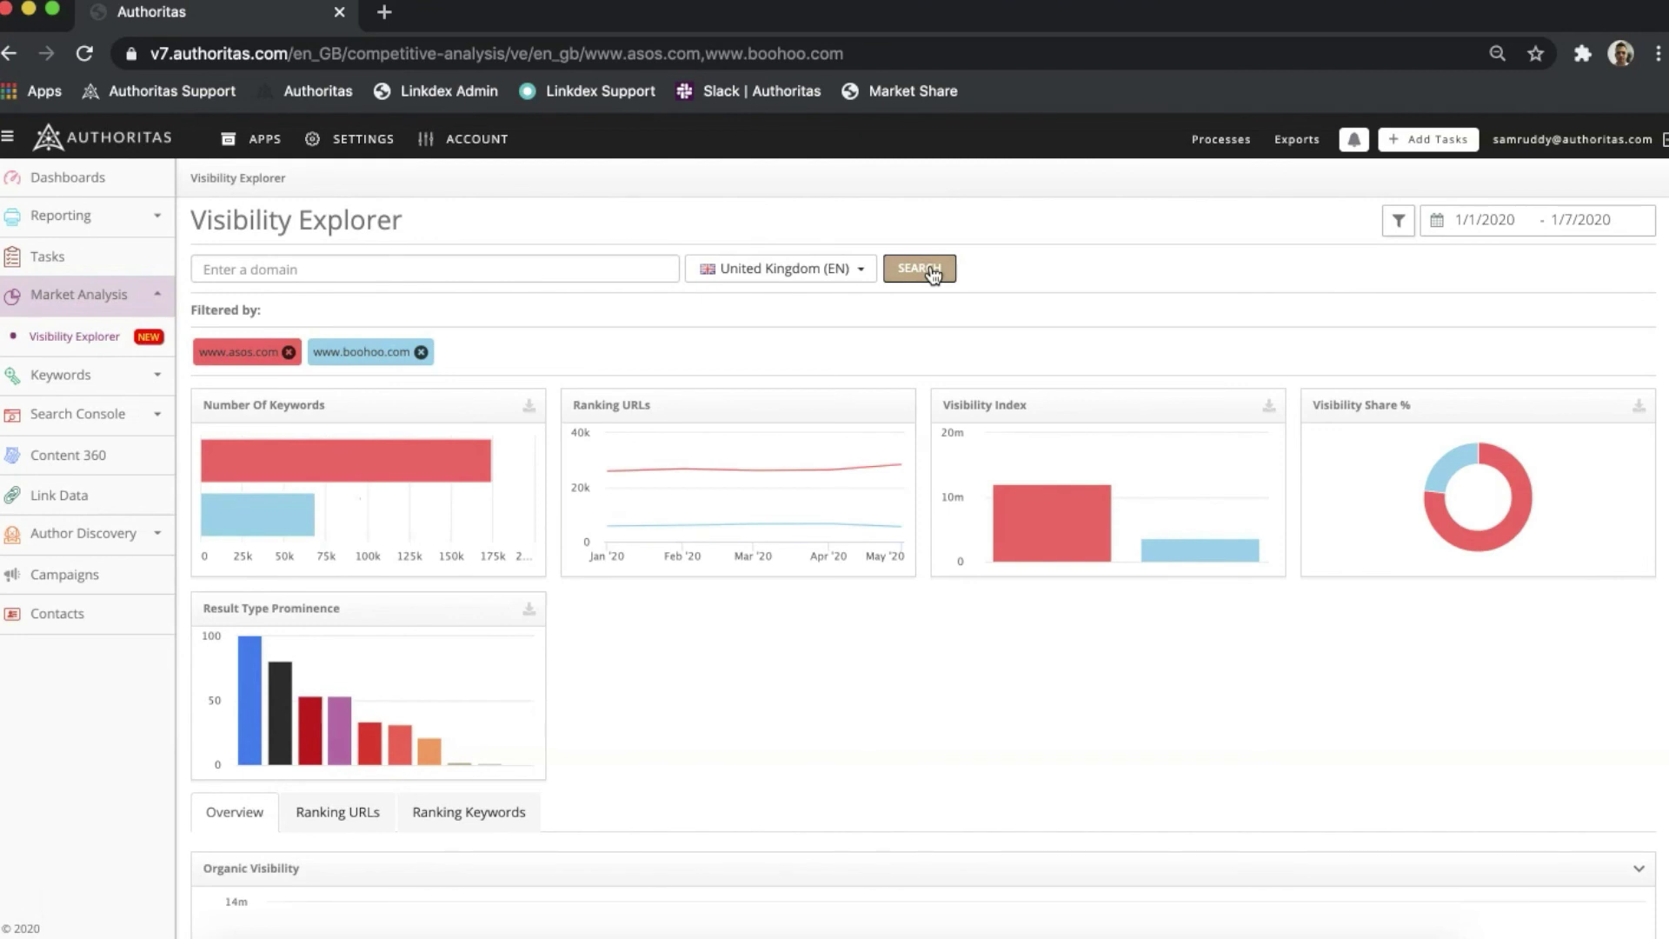
left_click(487, 812)
scroll(745, 706, "down", 5)
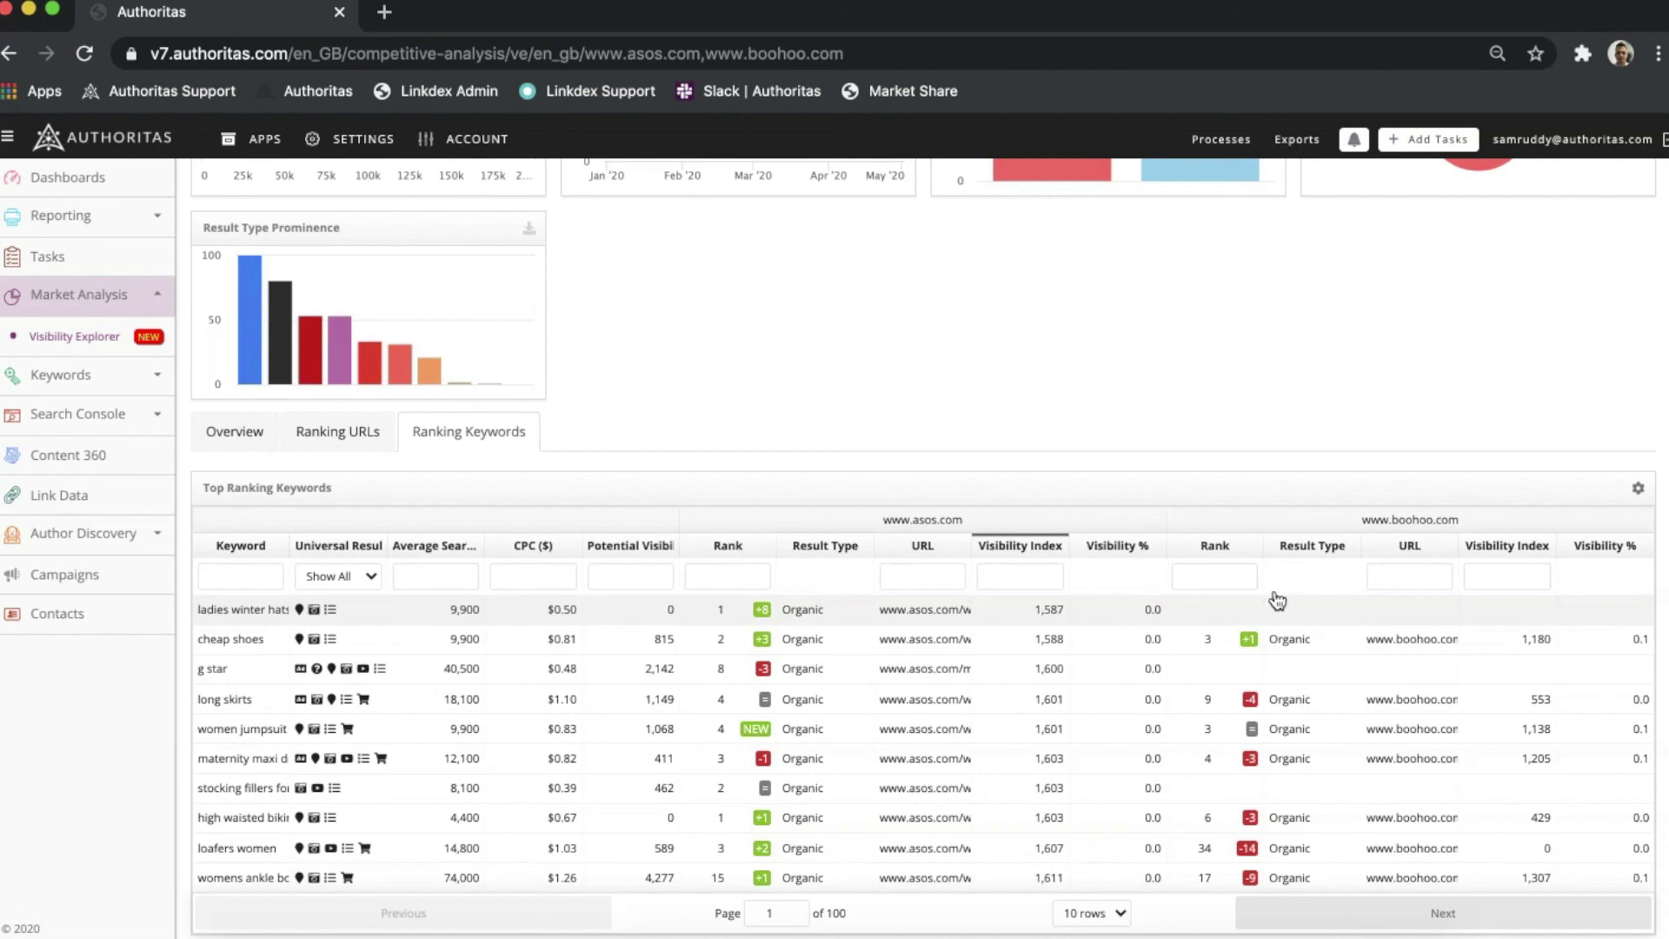
left_click(1637, 488)
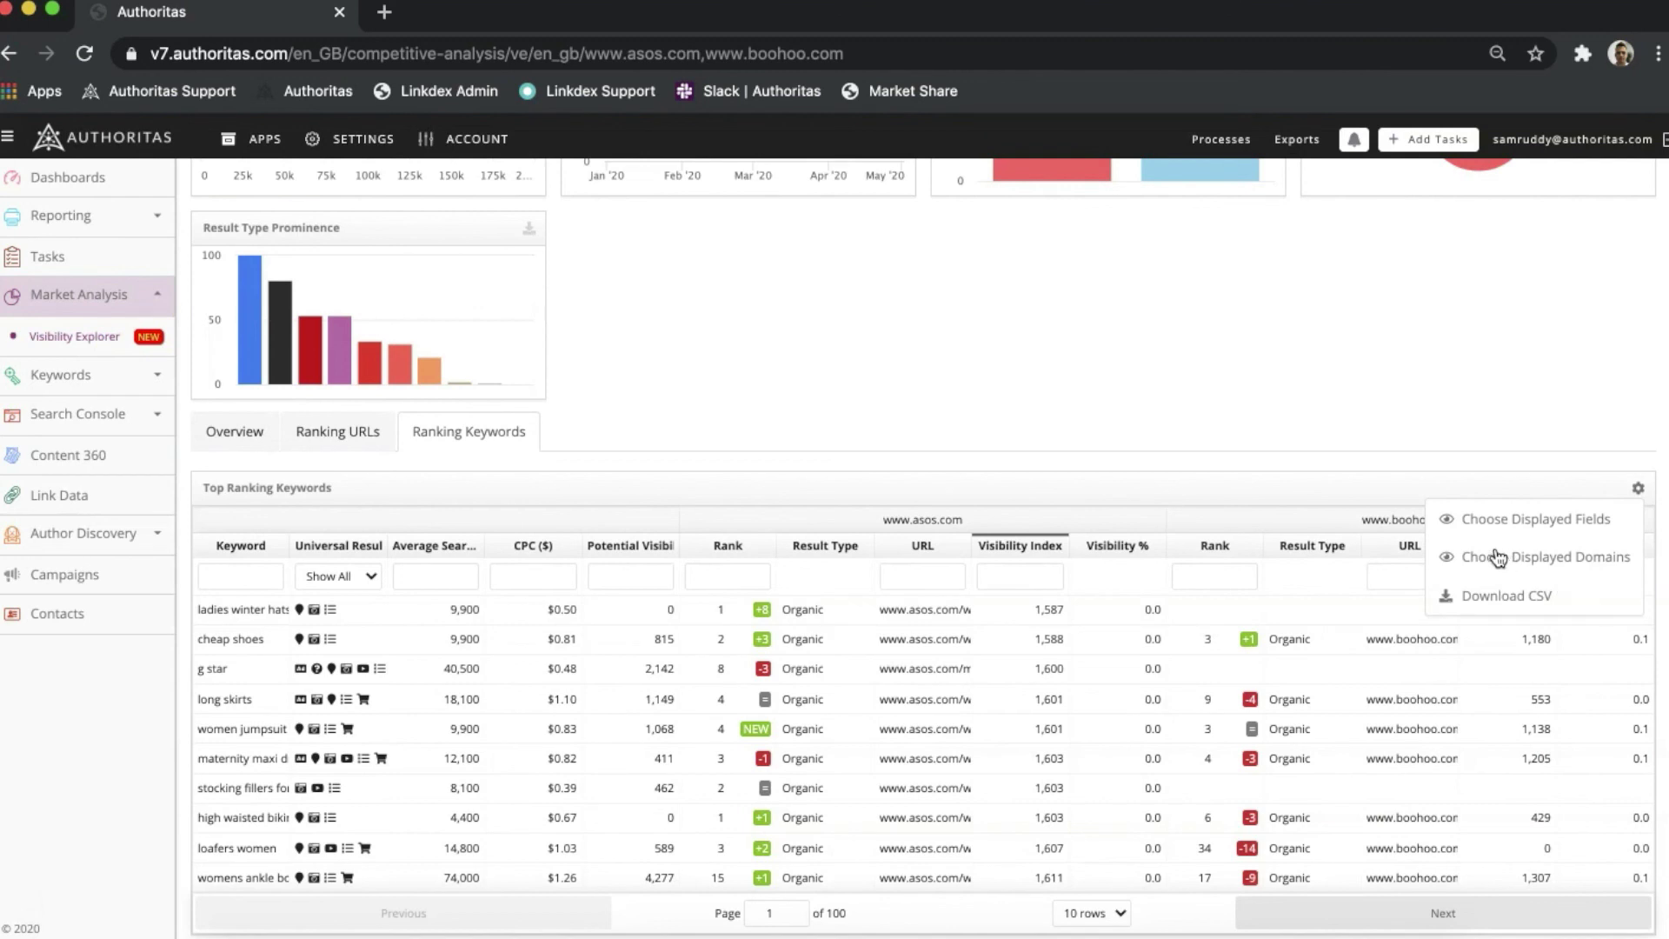
left_click(1382, 501)
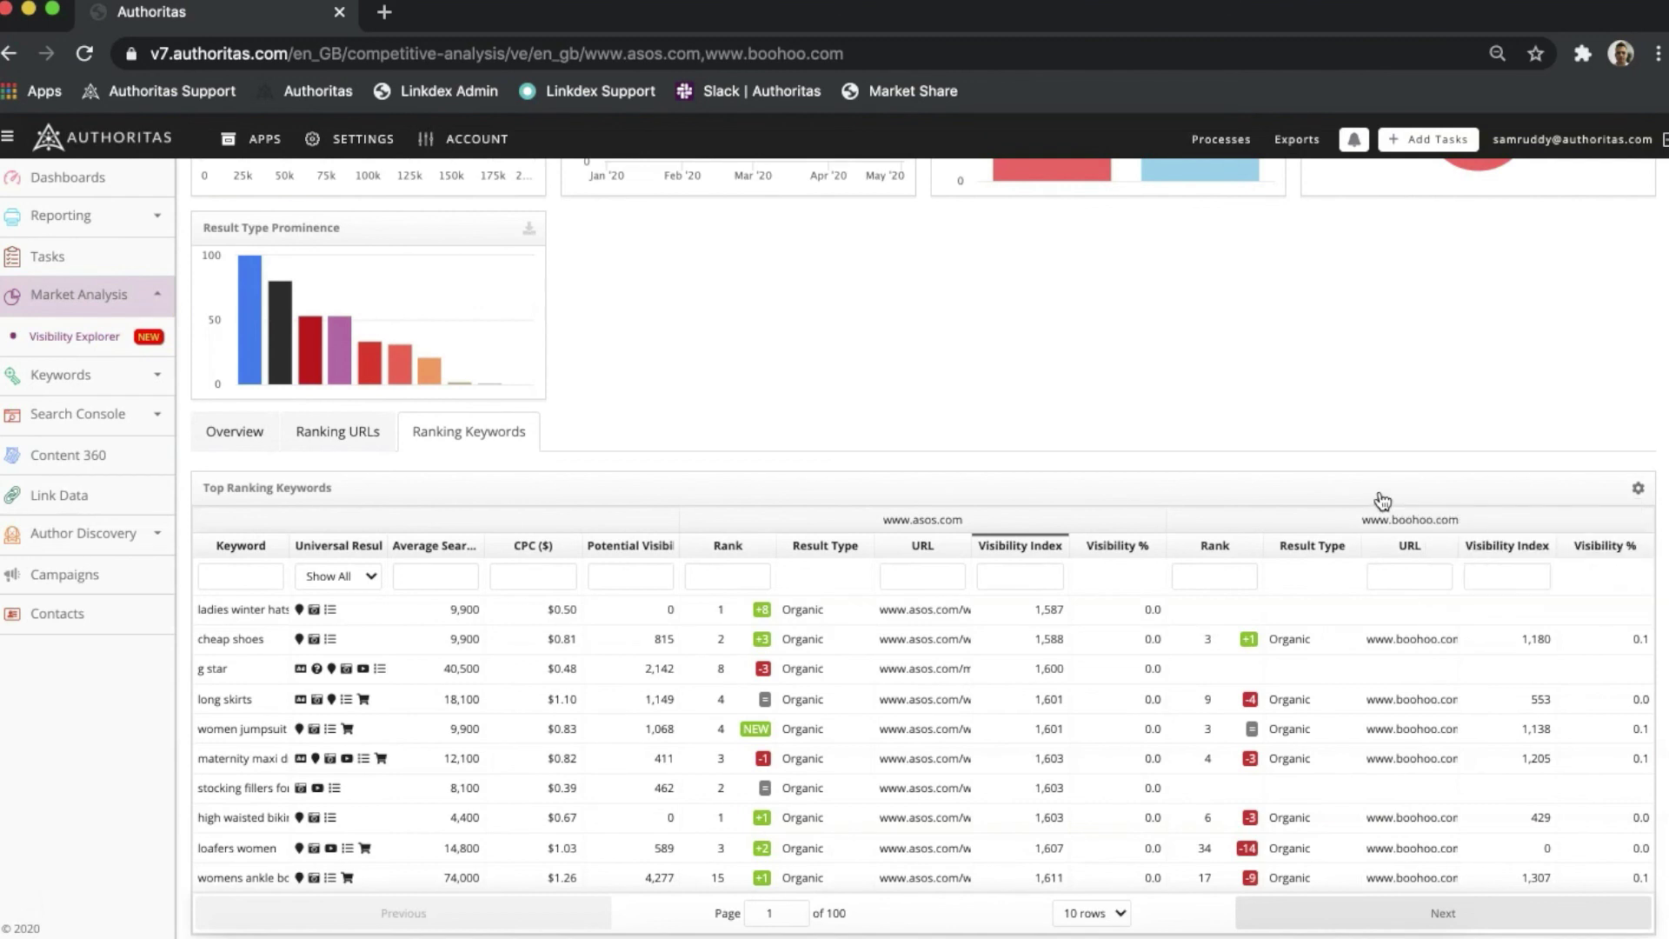